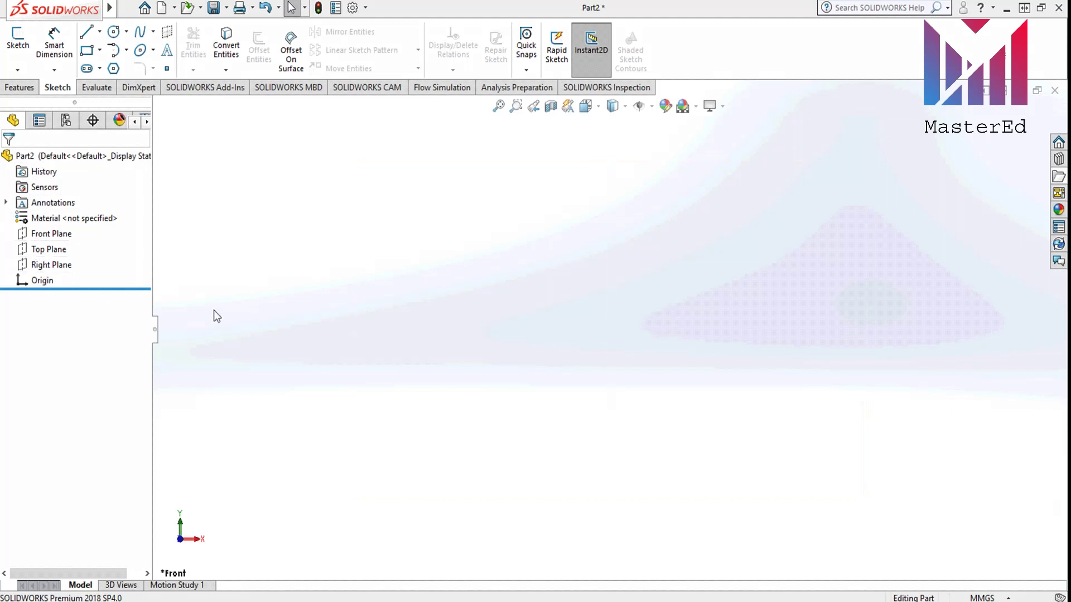
click(64, 233)
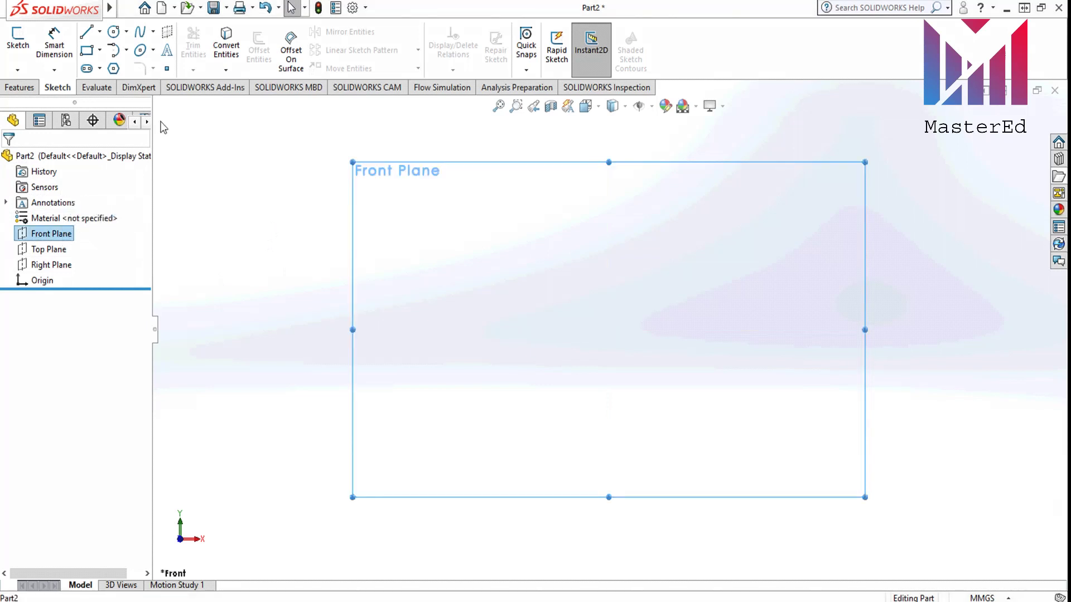
click(15, 40)
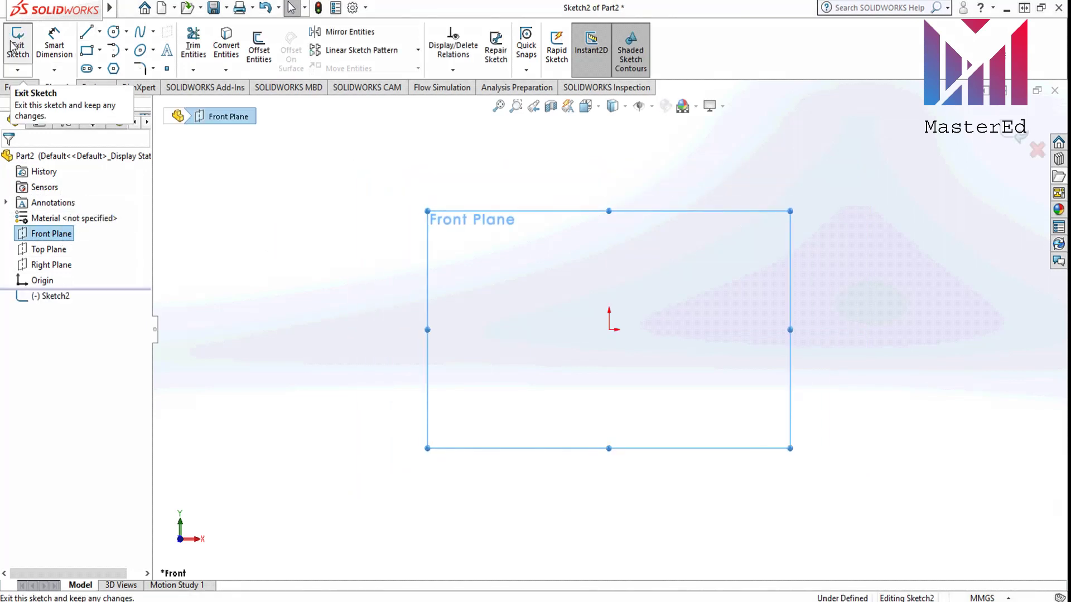
click(16, 40)
- Start a new sketch on the Front Plane
click(17, 39)
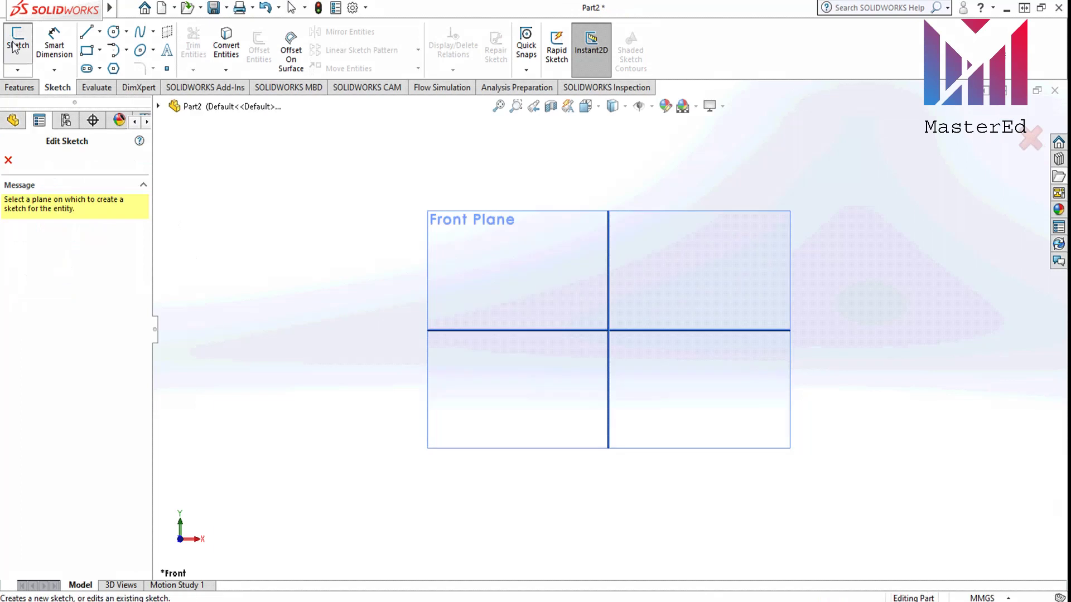
click(158, 106)
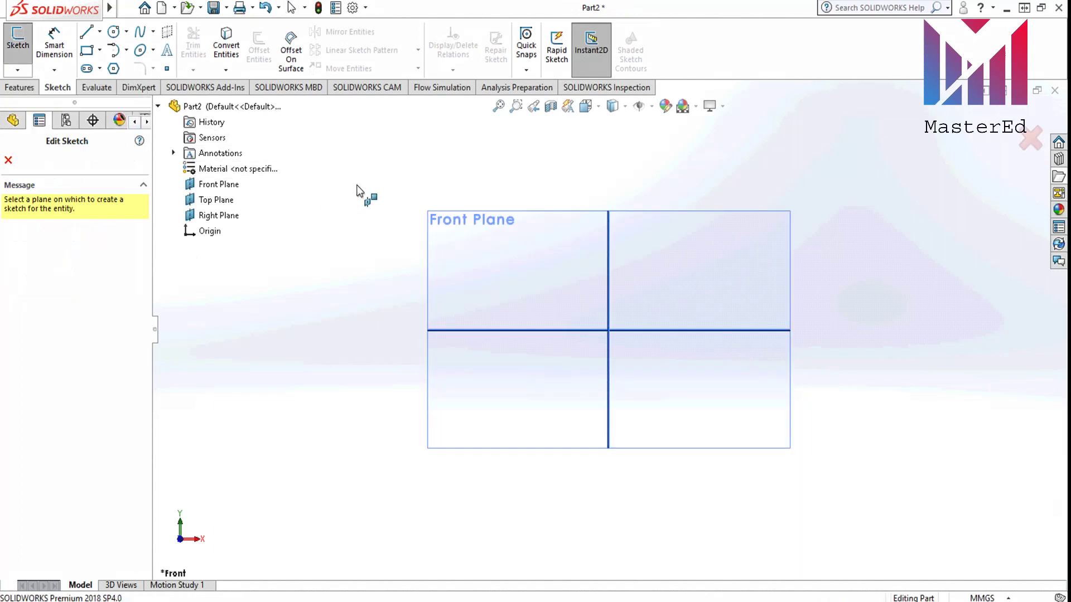
middle_drag(611, 202, 568, 308)
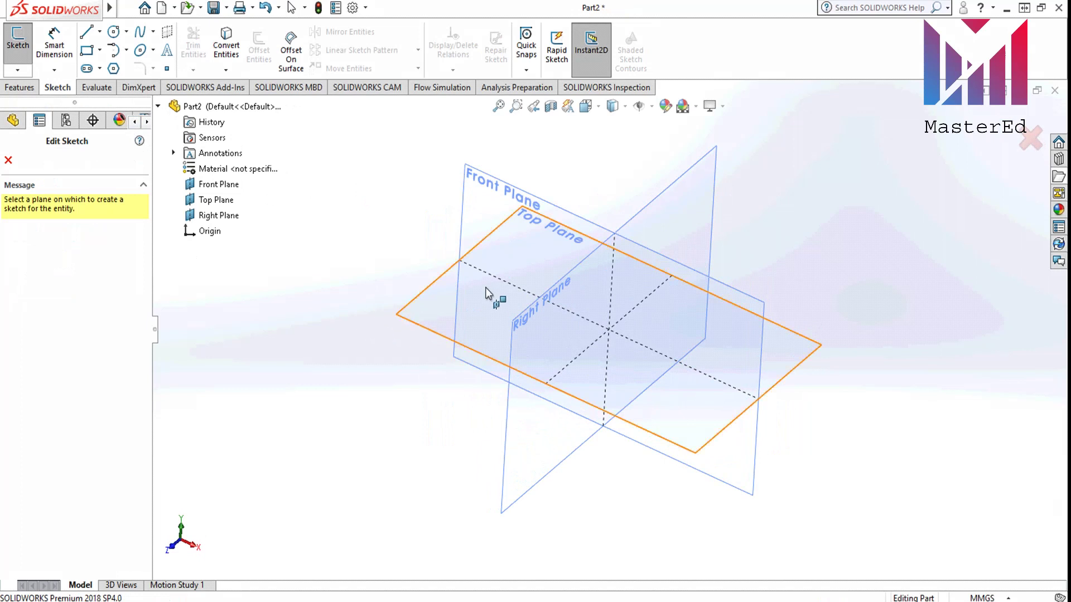
middle_drag(490, 294, 469, 252)
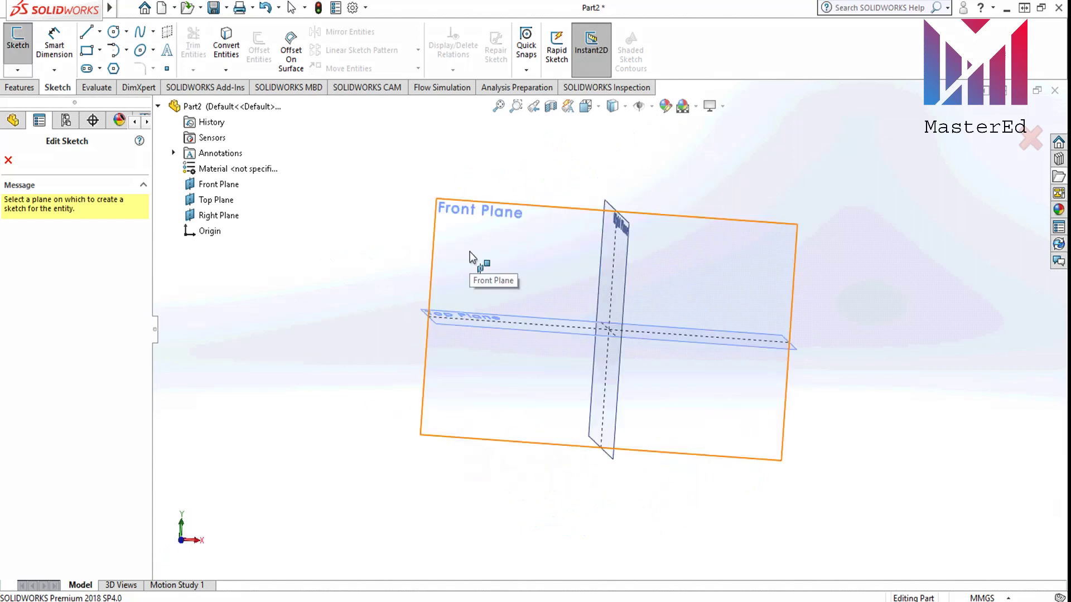
click(470, 242)
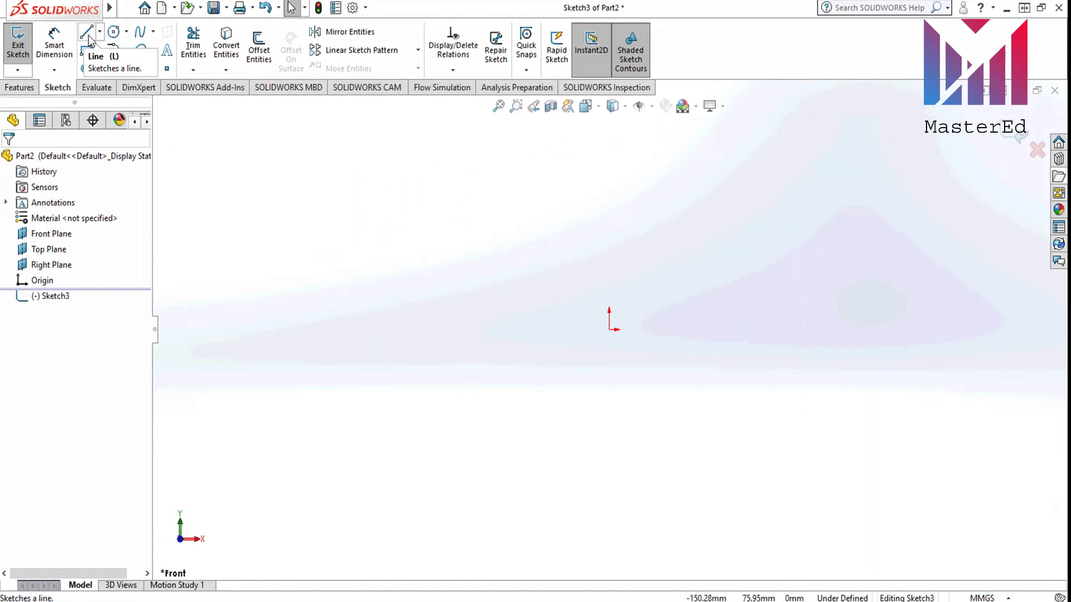
- Sketch a vertical line about 65 mm long, running upward from the origin
click(87, 34)
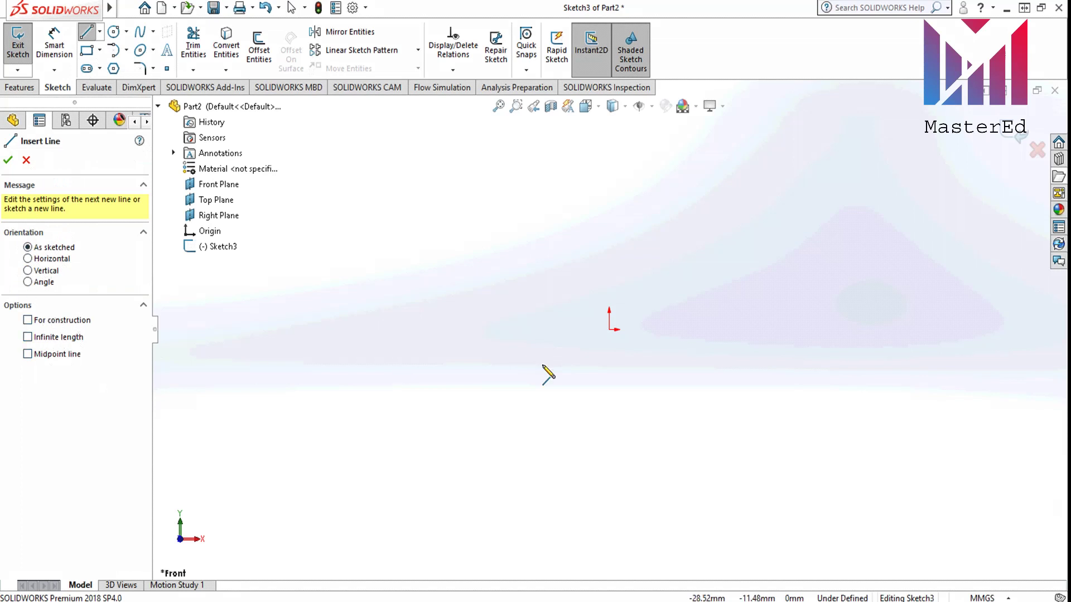
click(610, 330)
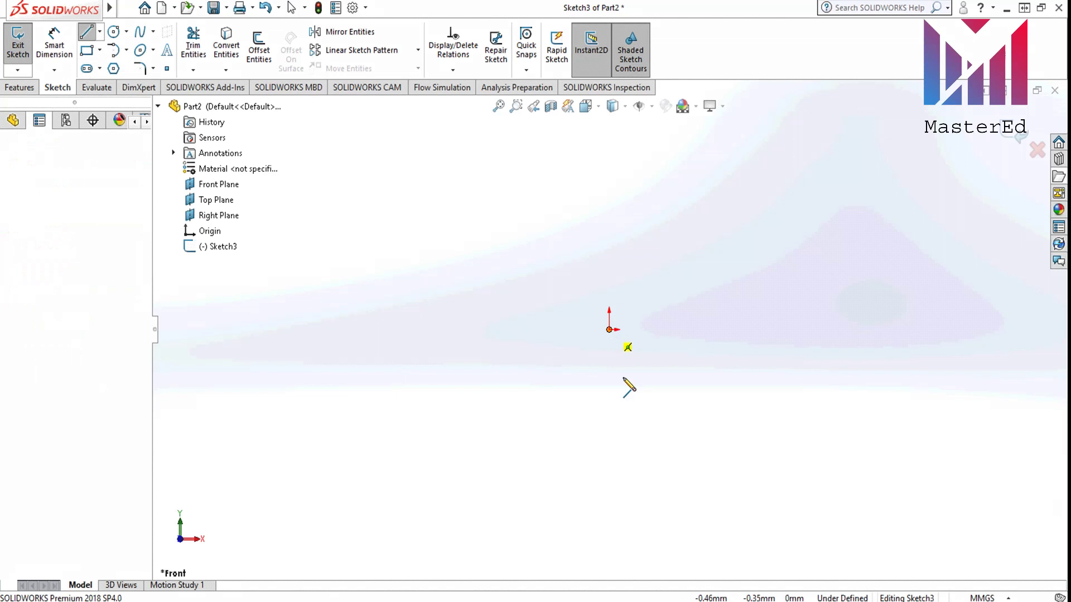
click(609, 132)
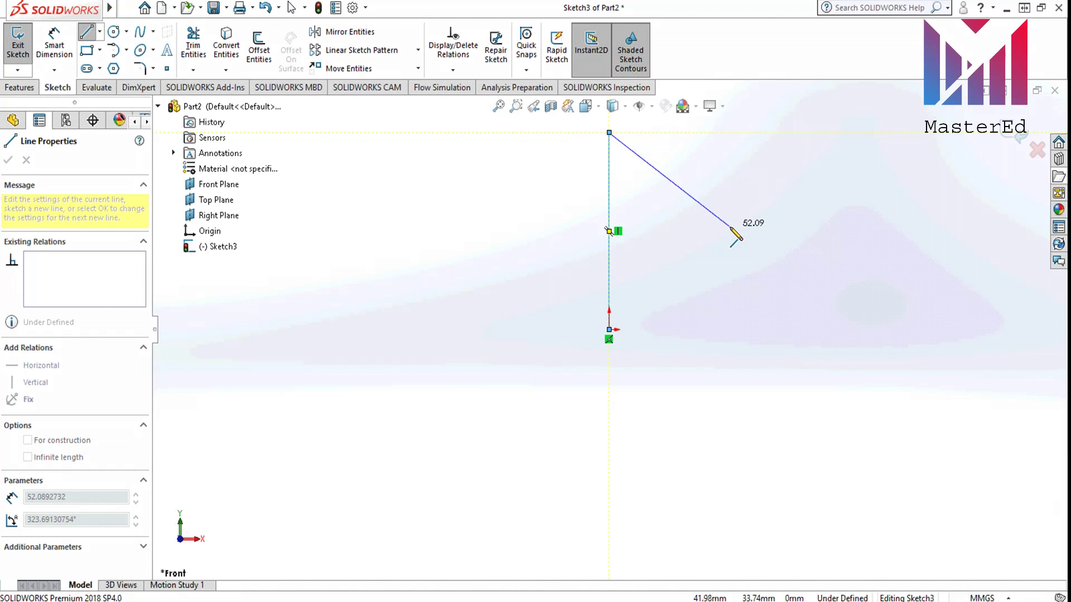
key(Escape)
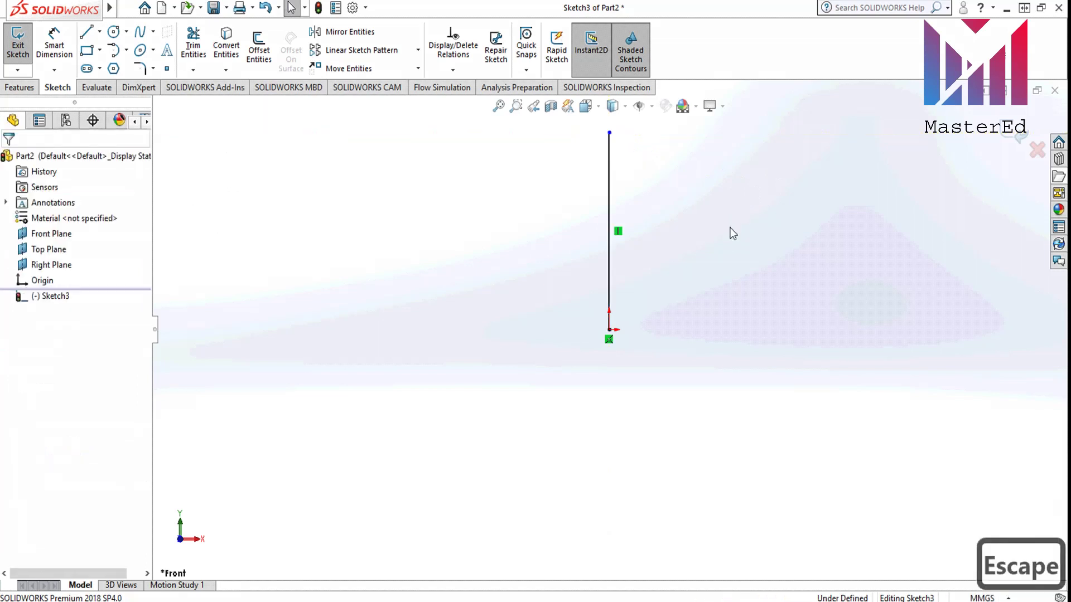
- Dimension the vertical line's length and set it to 100 mm
click(52, 48)
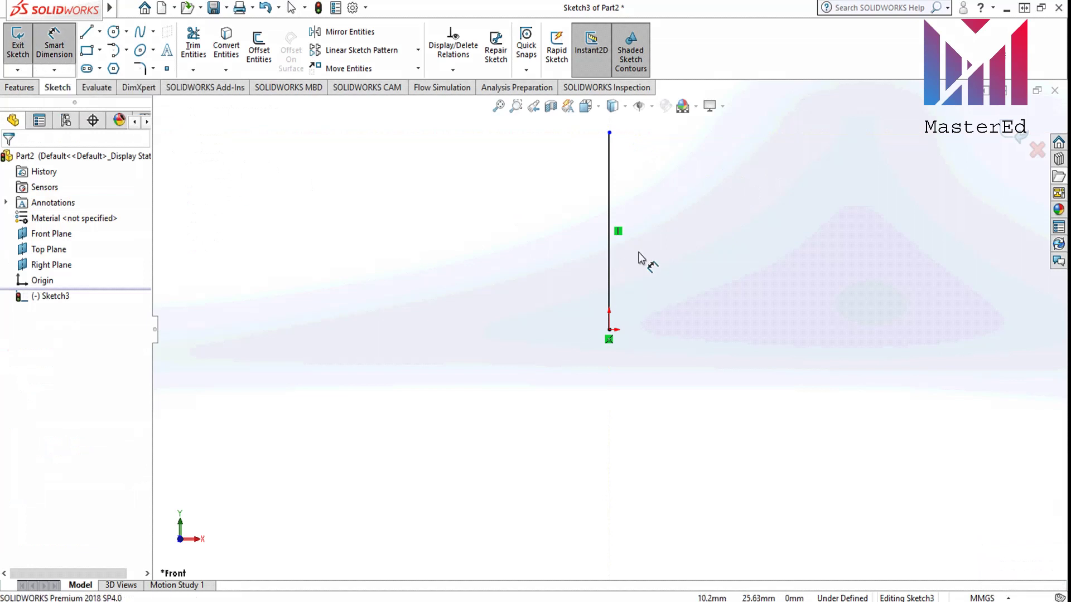
click(608, 261)
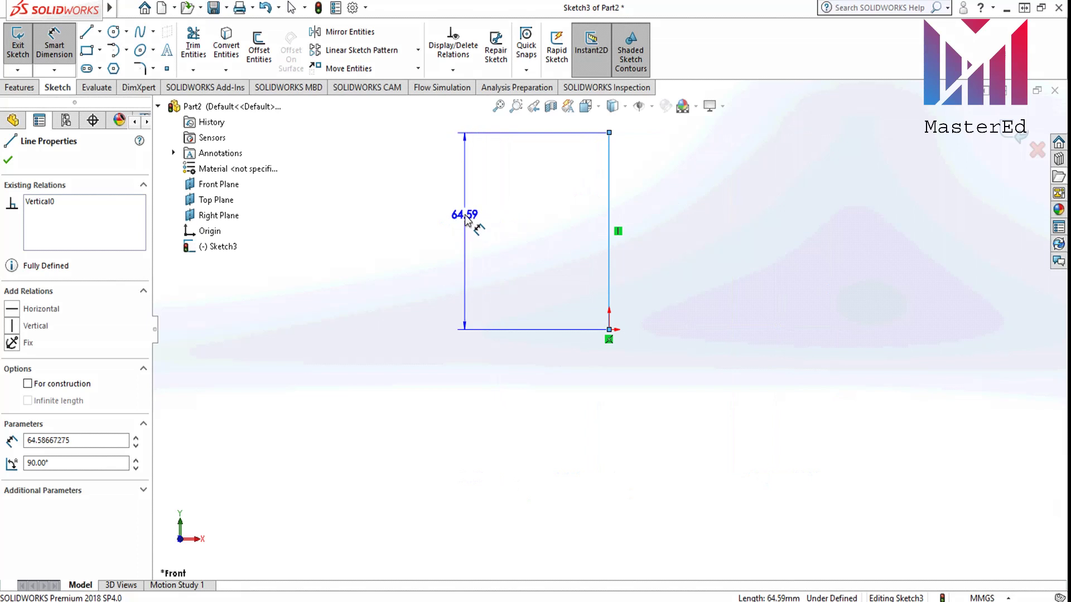
click(466, 219)
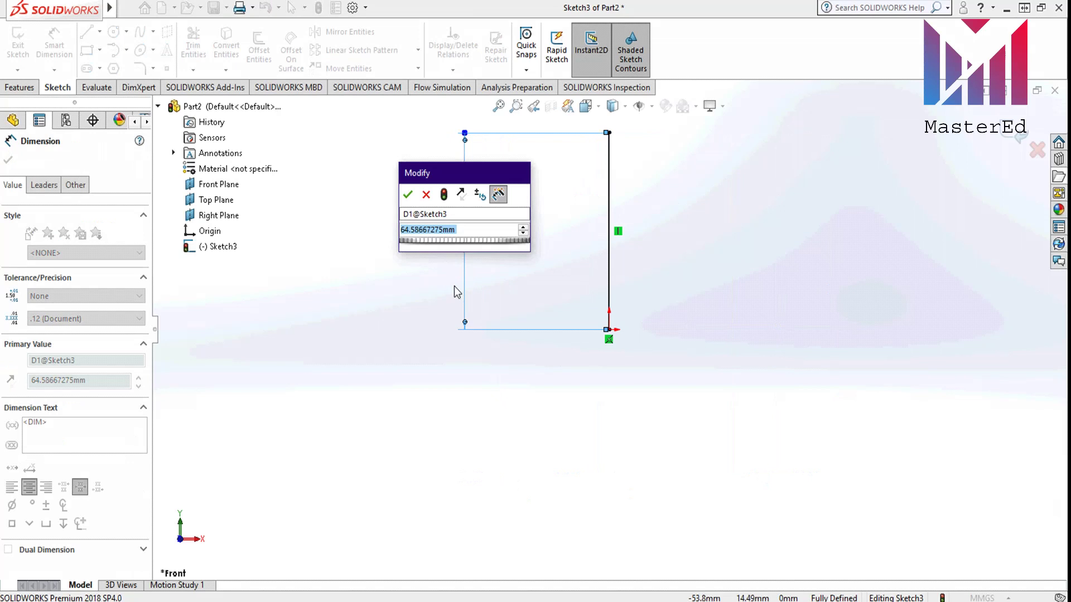
text(100)
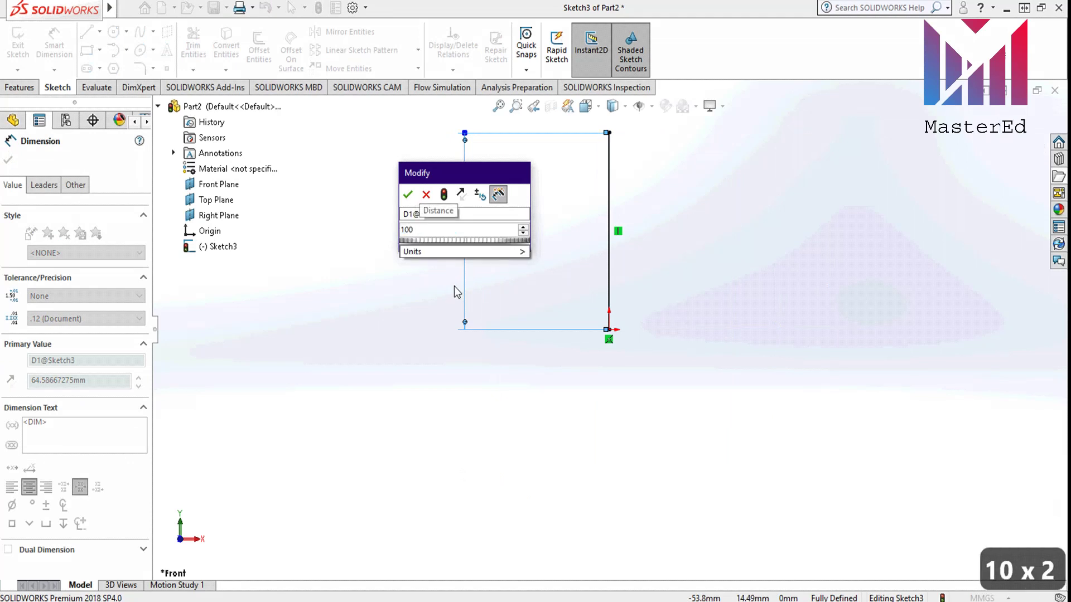
key(Return)
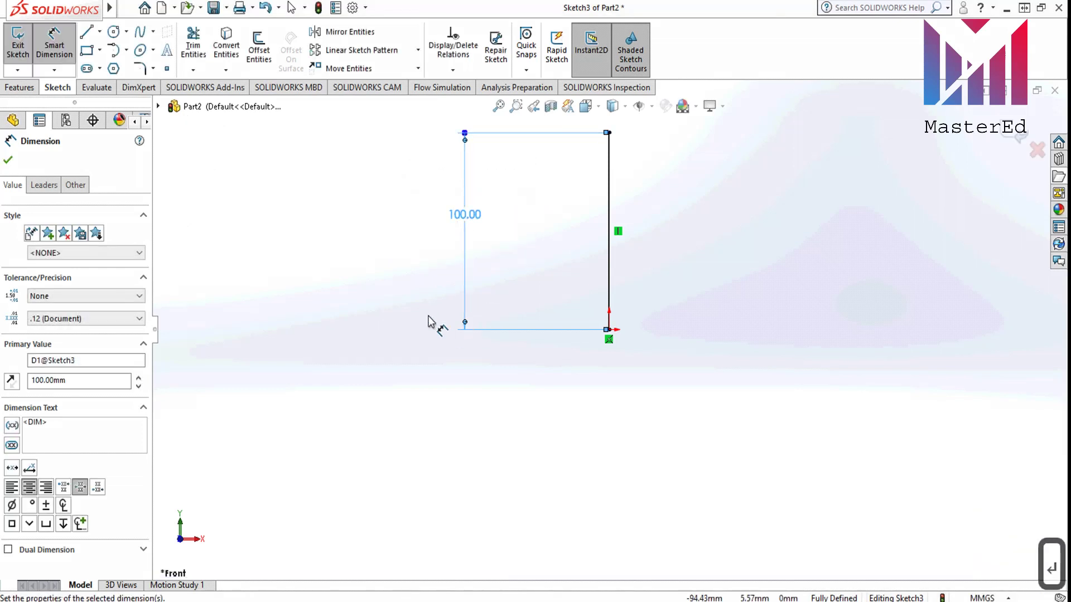
- Draw a tangent arc from the line's upper endpoint to the origin, closing a semicircle with a 50 mm radius
click(112, 51)
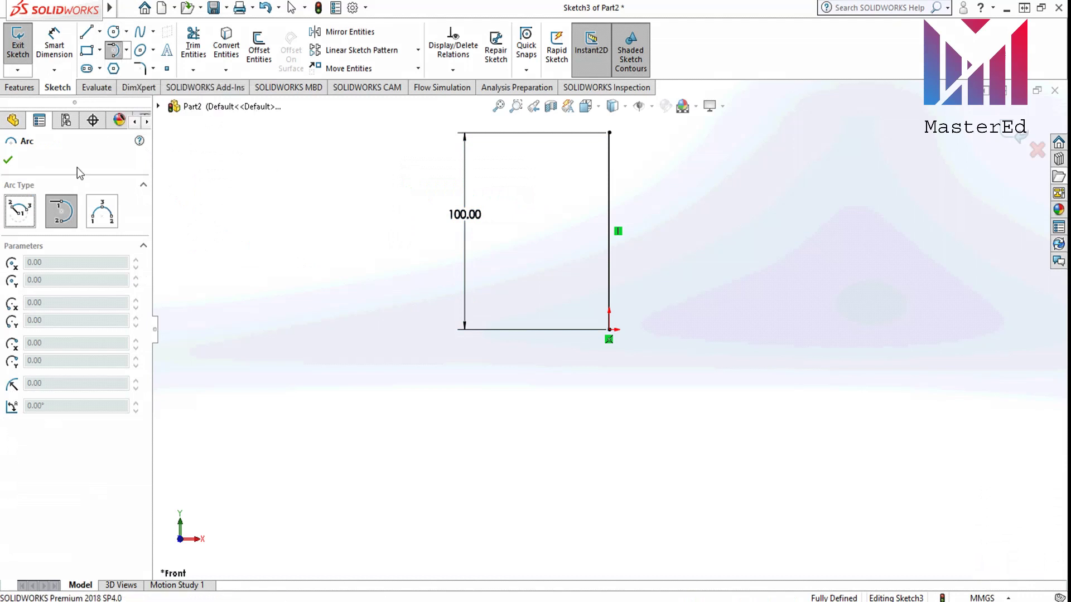
click(29, 224)
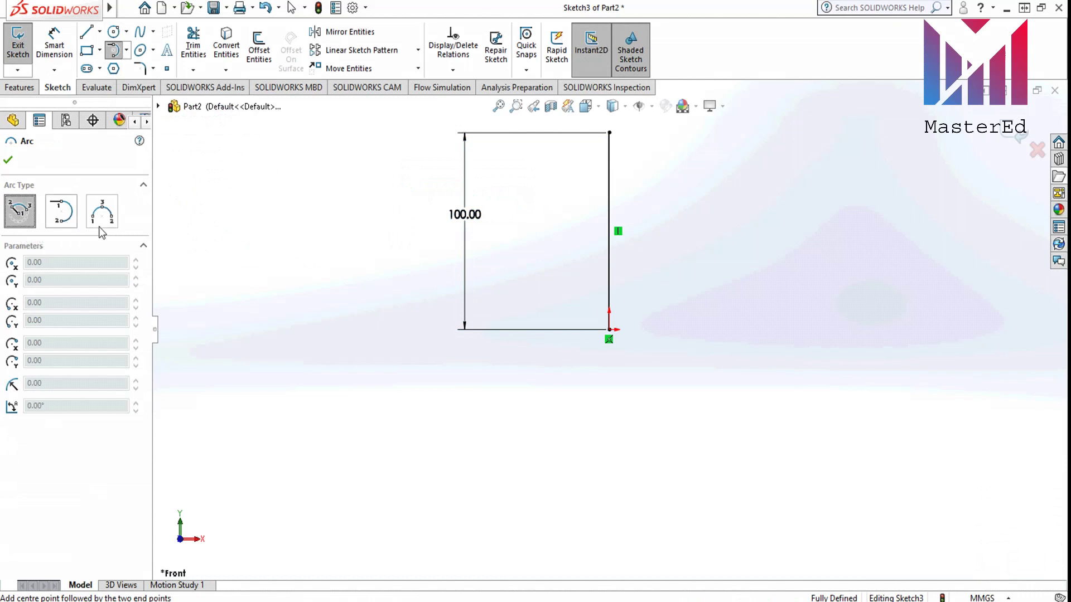
click(70, 229)
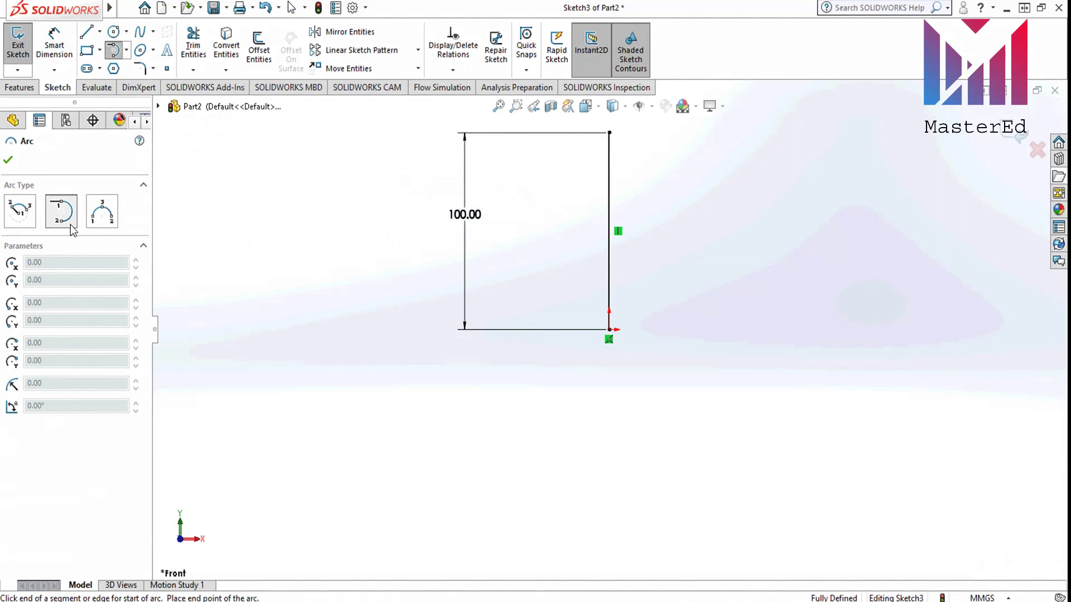
click(608, 133)
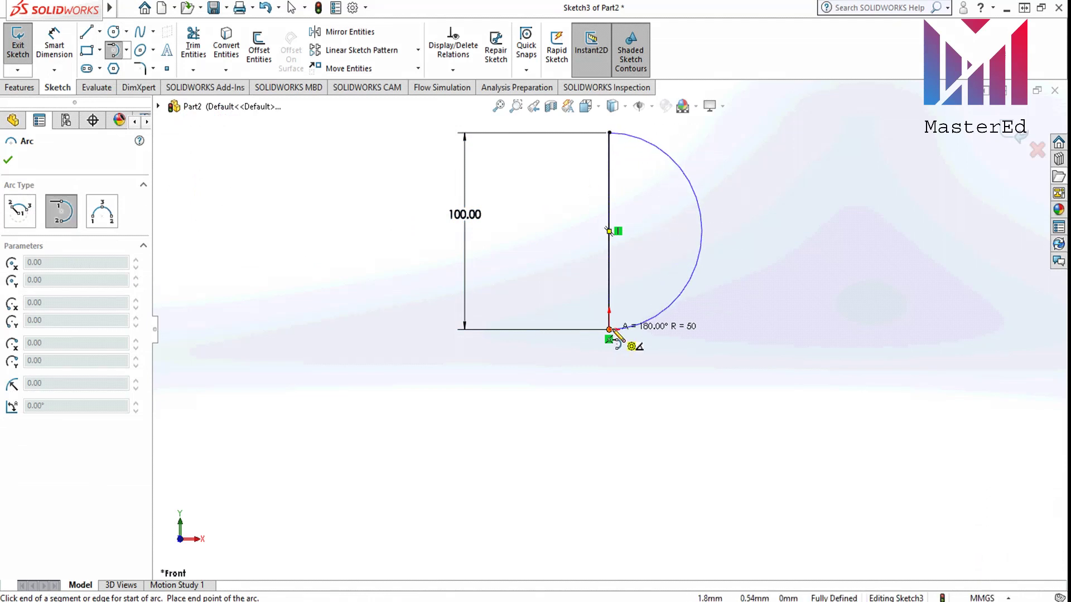
click(609, 330)
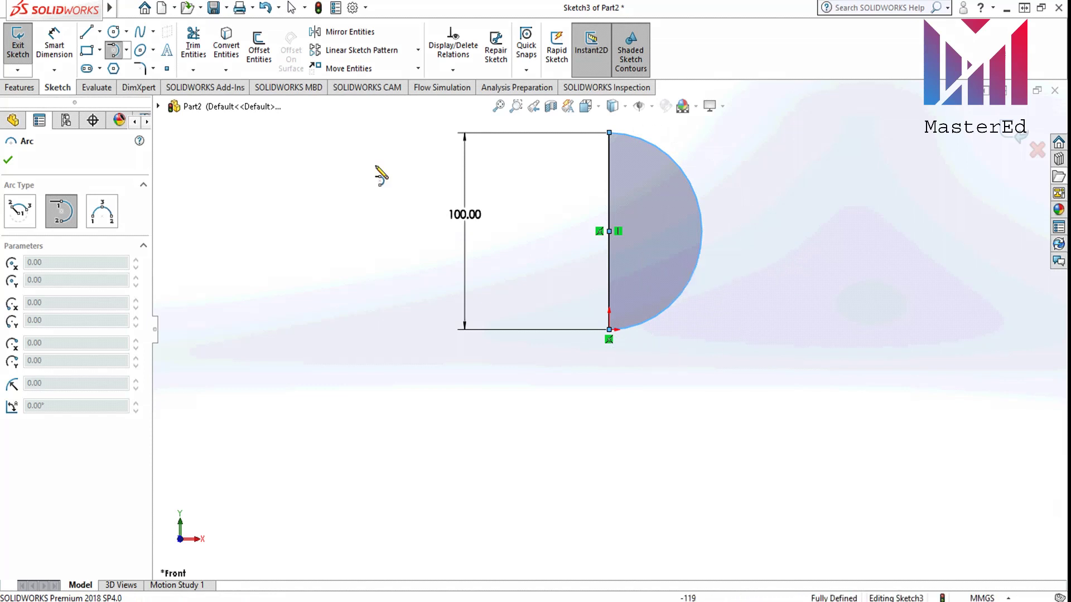
click(54, 48)
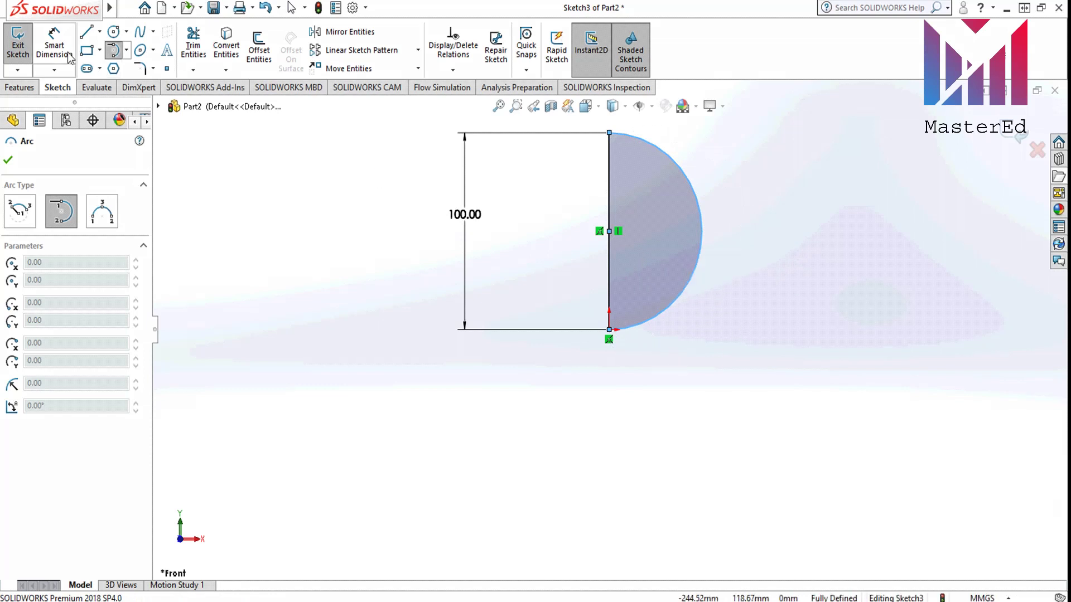
click(707, 241)
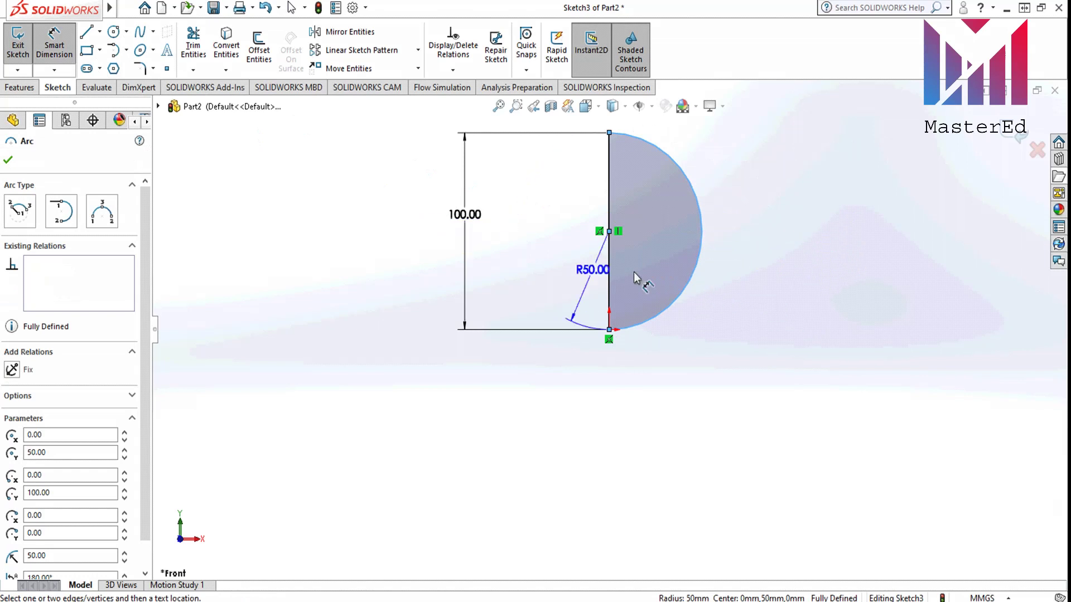
key(Escape)
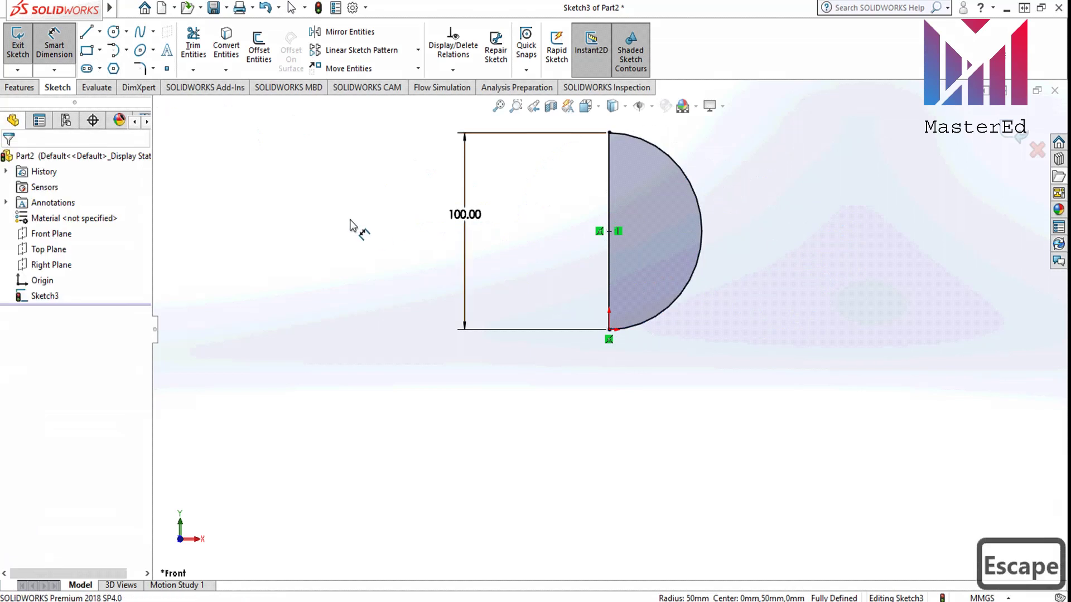
key(Escape)
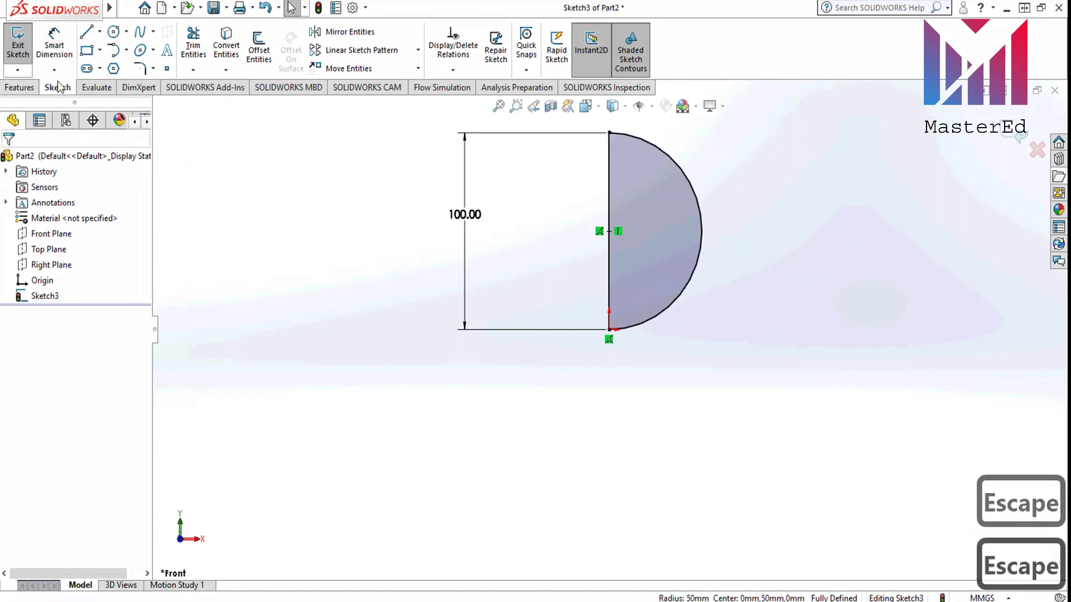
- Close the semicircle sketch and rebuild the part
mouse_move(614, 202)
middle_down()
mouse_move(633, 150)
mouse_move(623, 203)
mouse_move(566, 251)
mouse_move(674, 145)
mouse_move(669, 162)
middle_up()
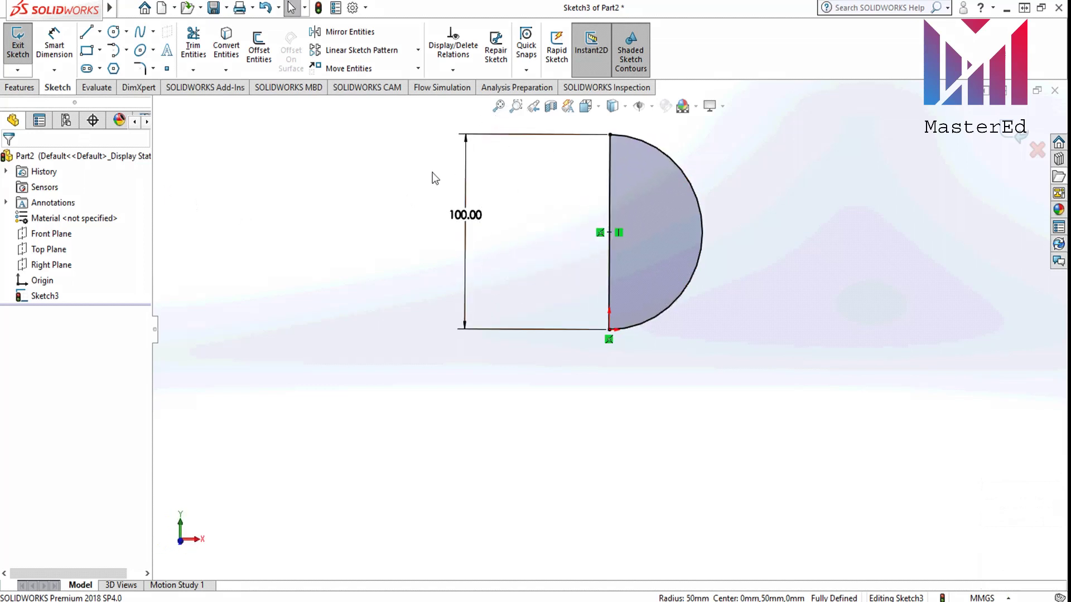
click(320, 15)
mouse_move(753, 196)
middle_down()
mouse_move(704, 146)
mouse_move(667, 174)
mouse_move(680, 161)
middle_up()
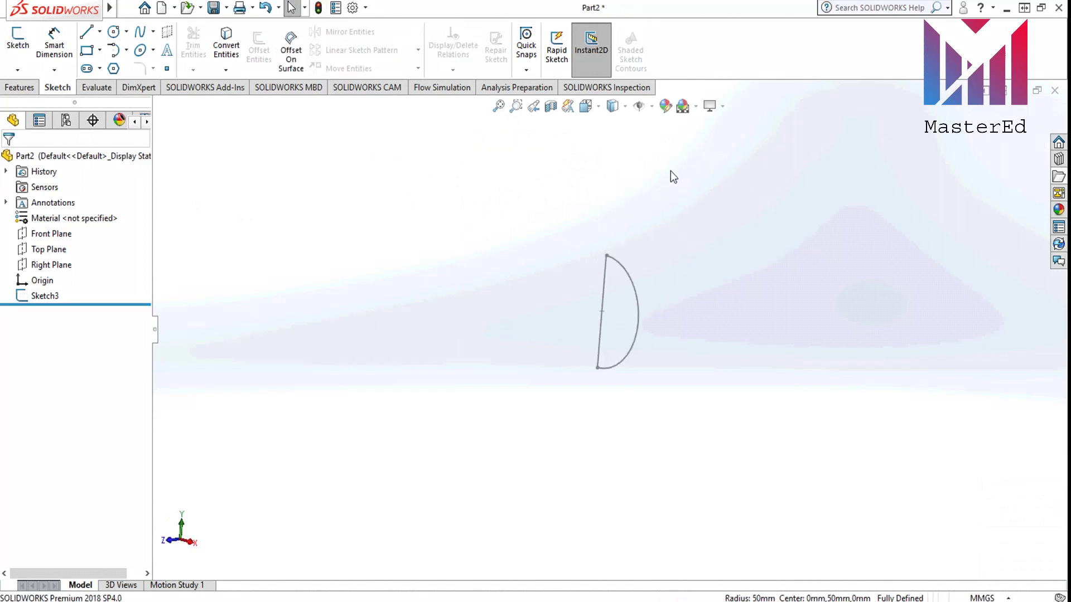
scroll(650, 276, down, 3)
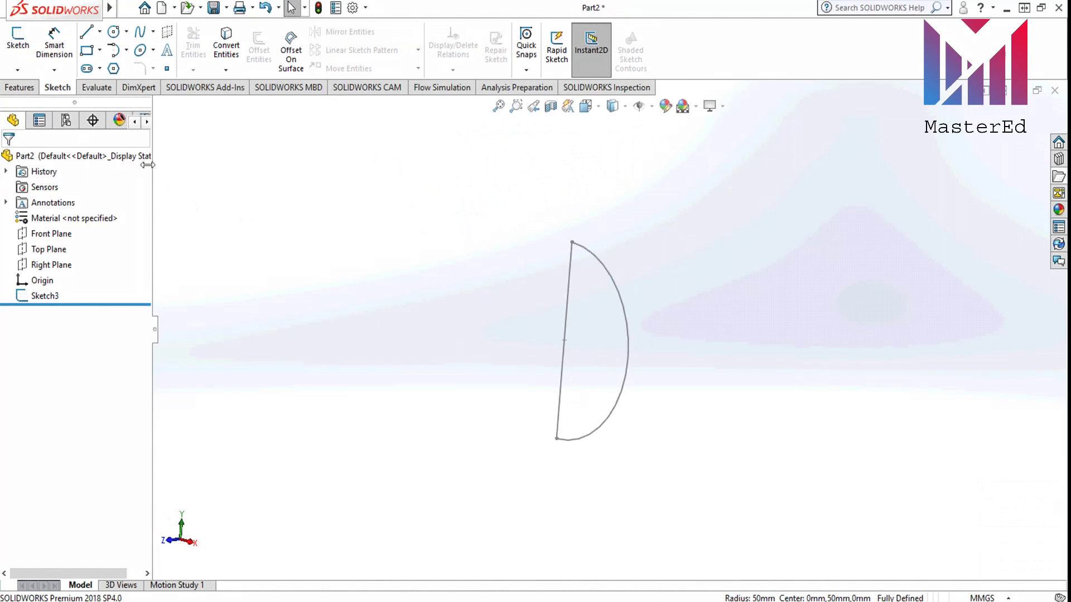
- Set up a Revolved Boss/Base of the semicircle sketch with its straight line as the axis of revolution
click(17, 91)
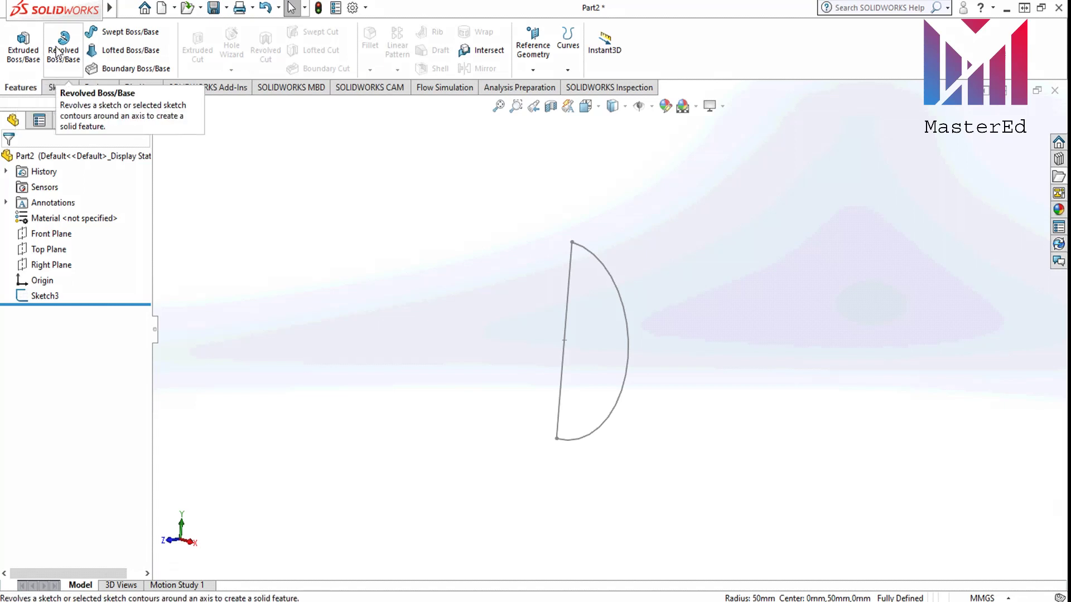
click(45, 62)
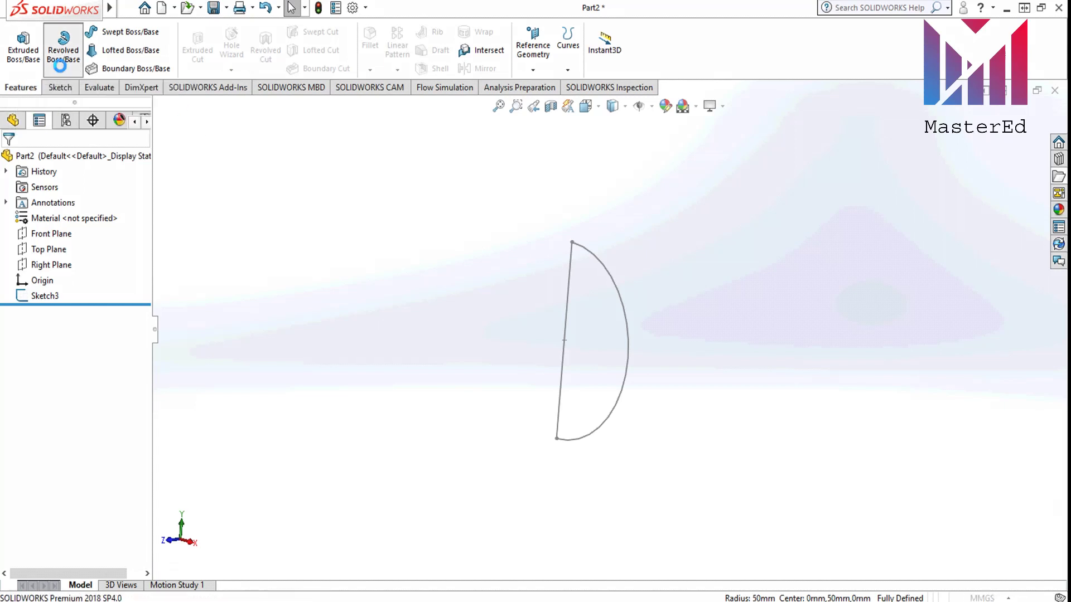
click(563, 297)
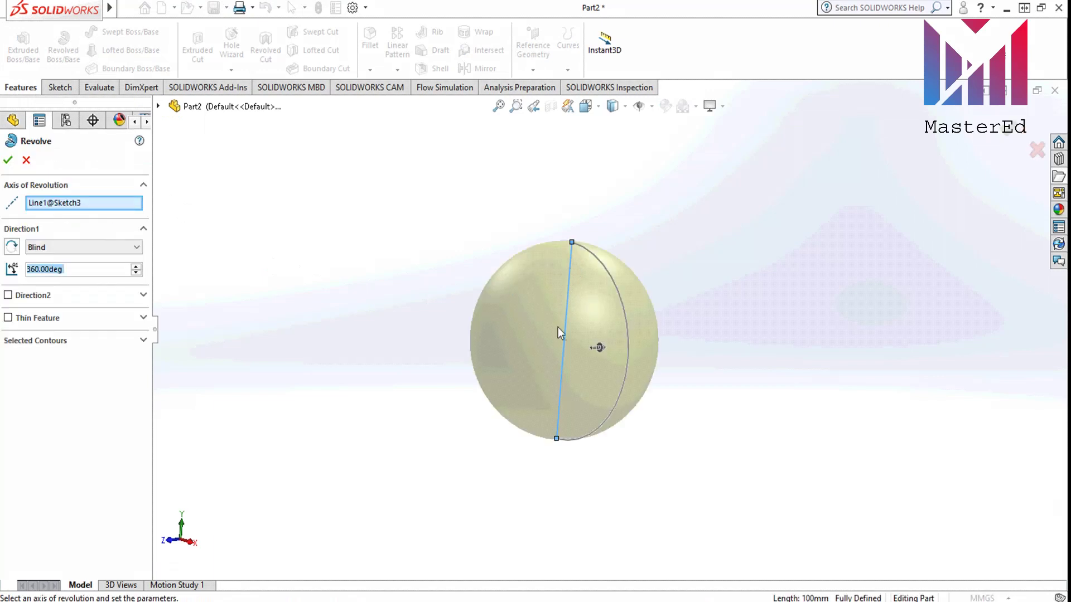
middle_drag(420, 328, 520, 350)
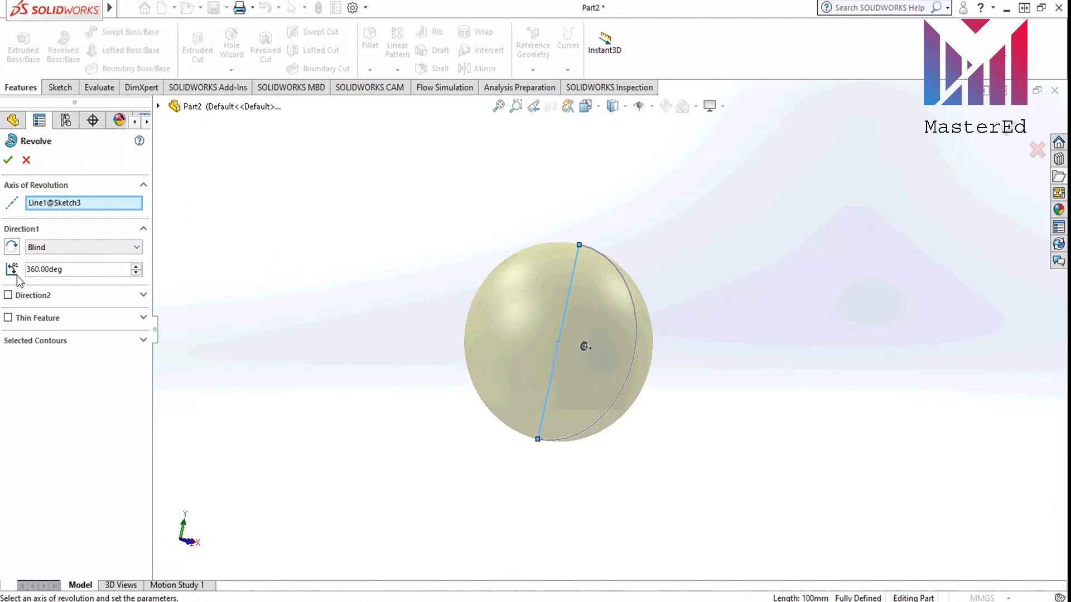
middle_drag(578, 235, 506, 312)
scroll(567, 291, down, 3)
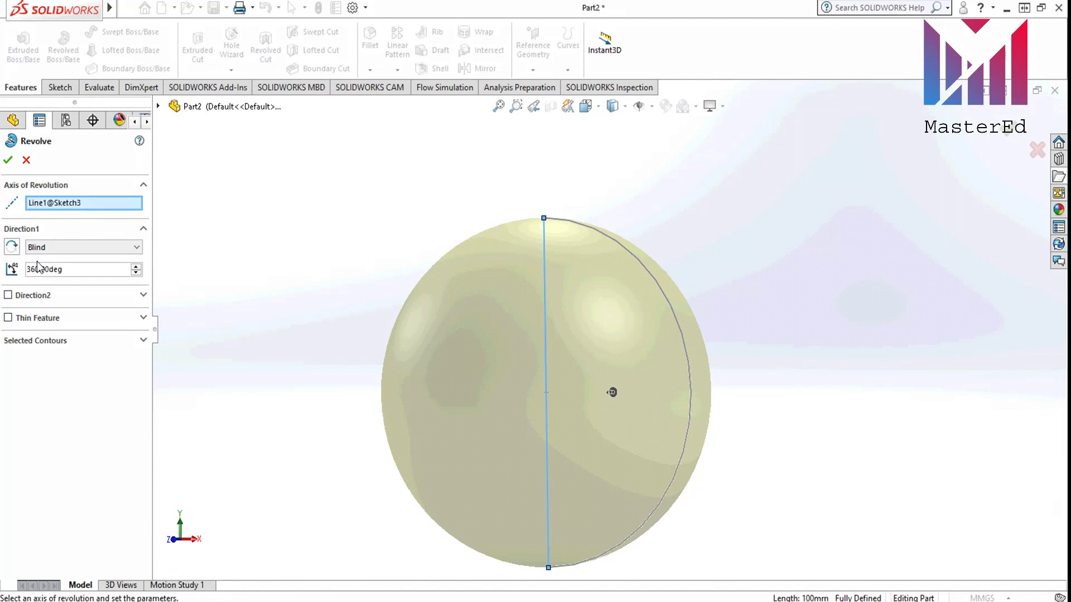
- Set the revolve's Direction 1 angle to 60 degrees and inspect the preview from another angle
double_click(90, 269)
text(60)
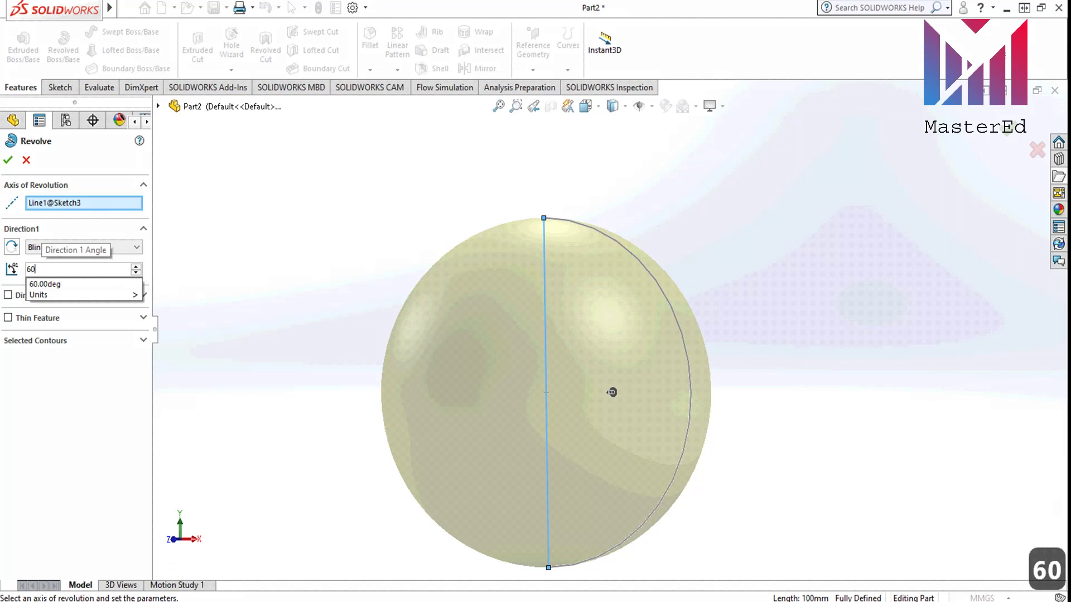
middle_drag(490, 314, 670, 475)
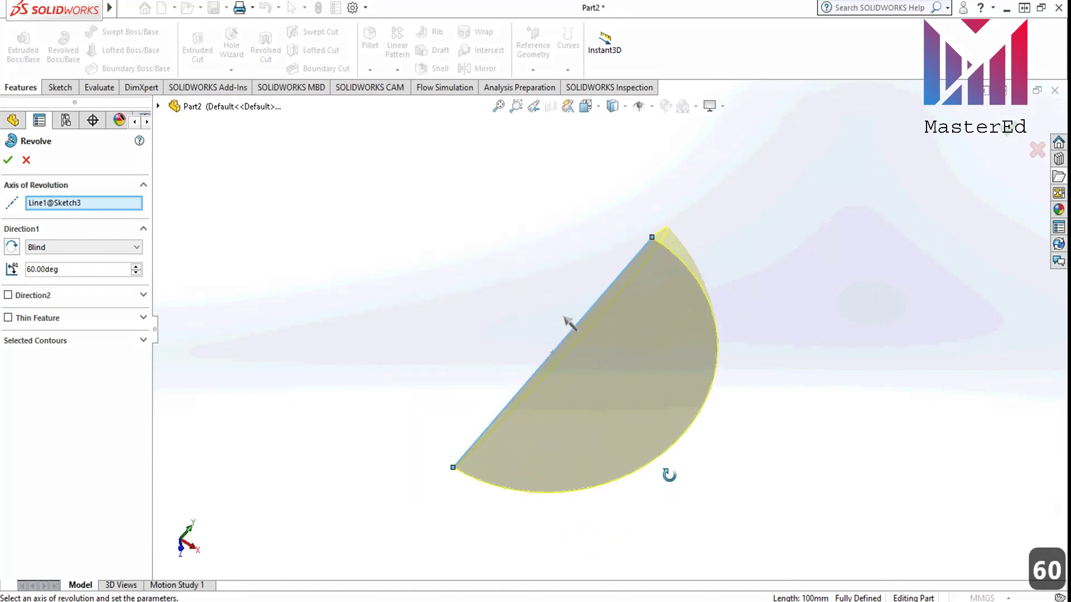
- Set the revolve's Direction 1 angle to 90 degrees and inspect the preview from another angle
double_click(82, 272)
text(90)
key(Return)
middle_drag(478, 363, 519, 240)
- Set the revolve's Direction 1 angle to 360 degrees and complete the sphere
double_click(89, 272)
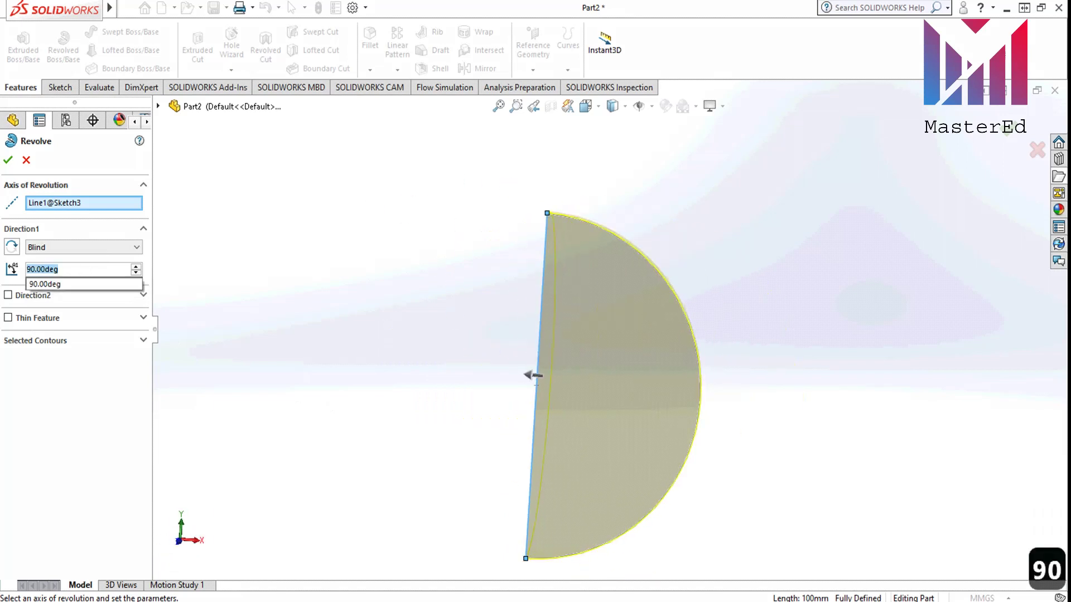
text(360)
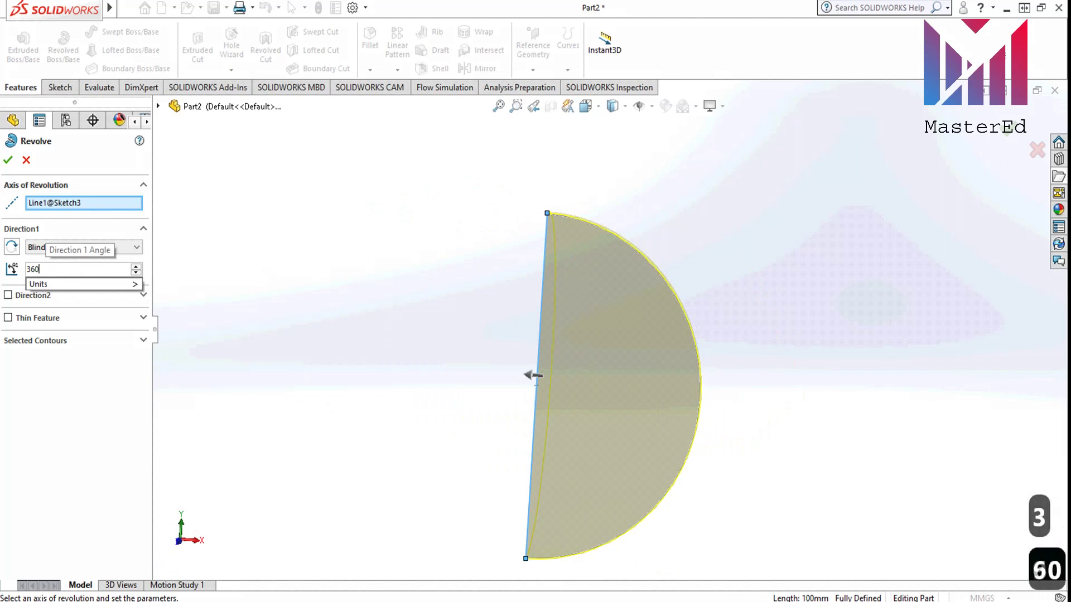
key(Return)
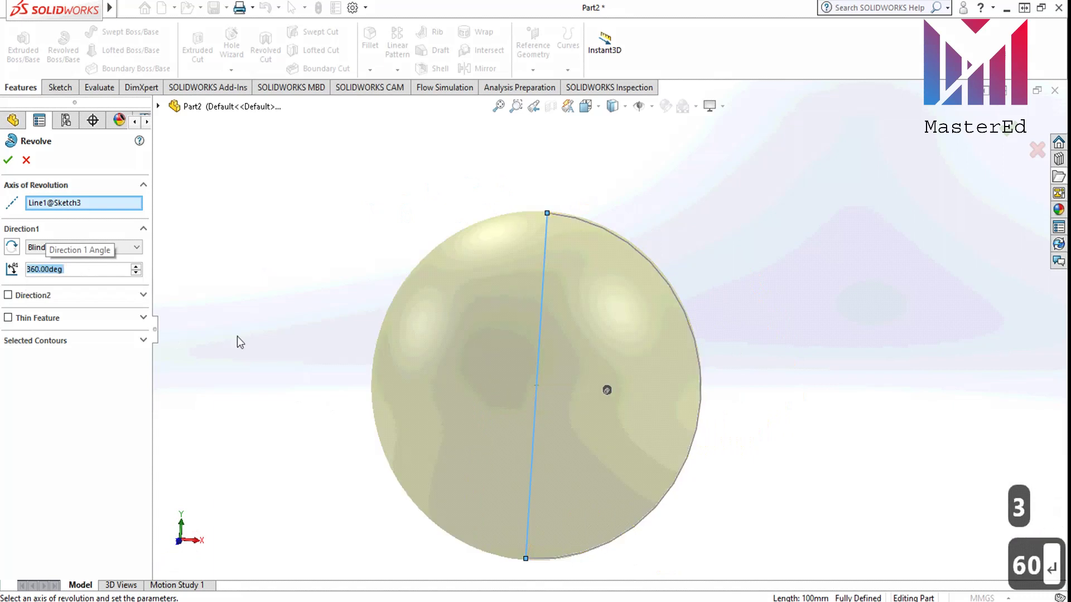
click(8, 161)
mouse_move(573, 322)
middle_down()
mouse_move(609, 353)
mouse_move(554, 251)
mouse_move(509, 319)
mouse_move(760, 418)
mouse_move(844, 377)
middle_up()
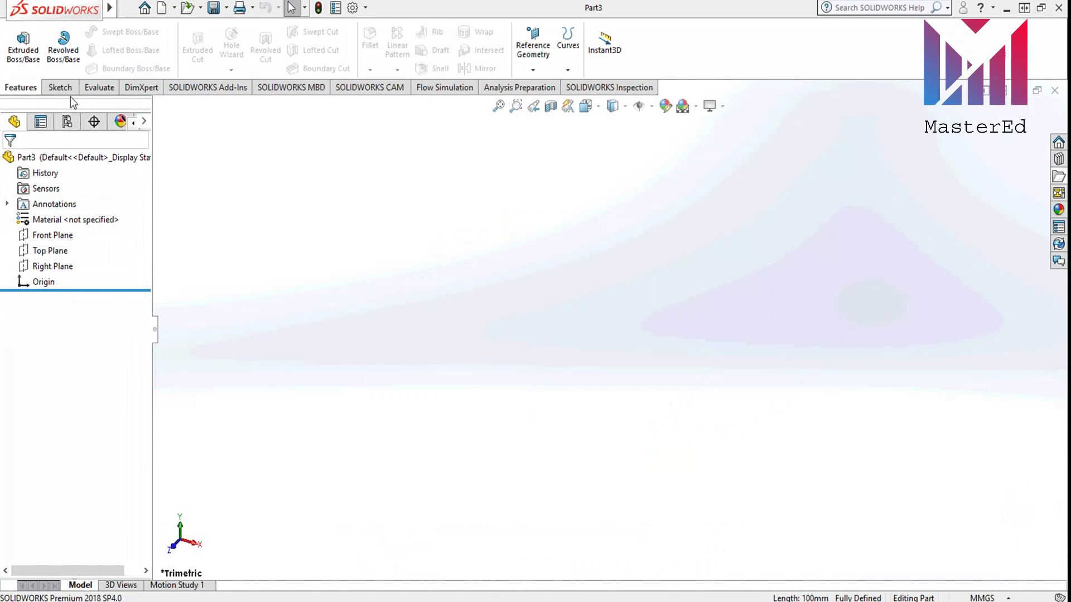
- Start a new sketch on the Front Plane of the empty part
click(58, 87)
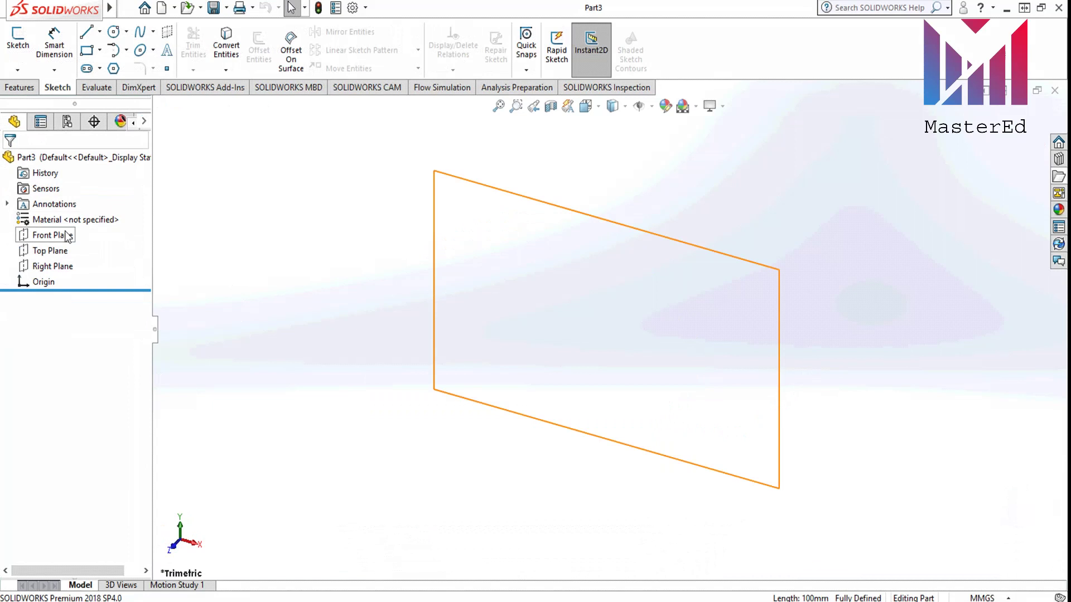
click(66, 236)
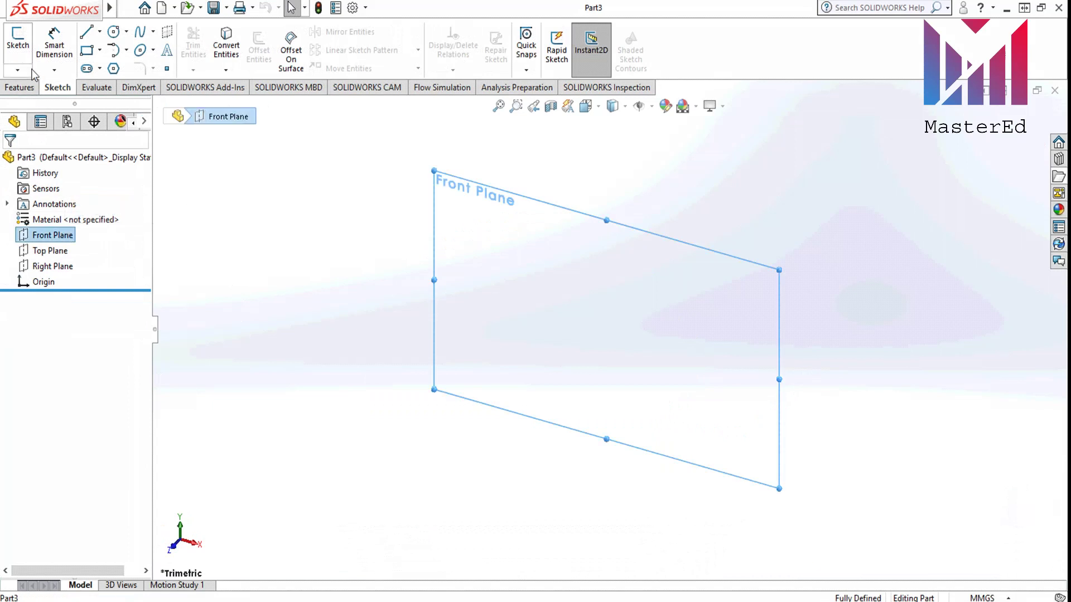
click(28, 46)
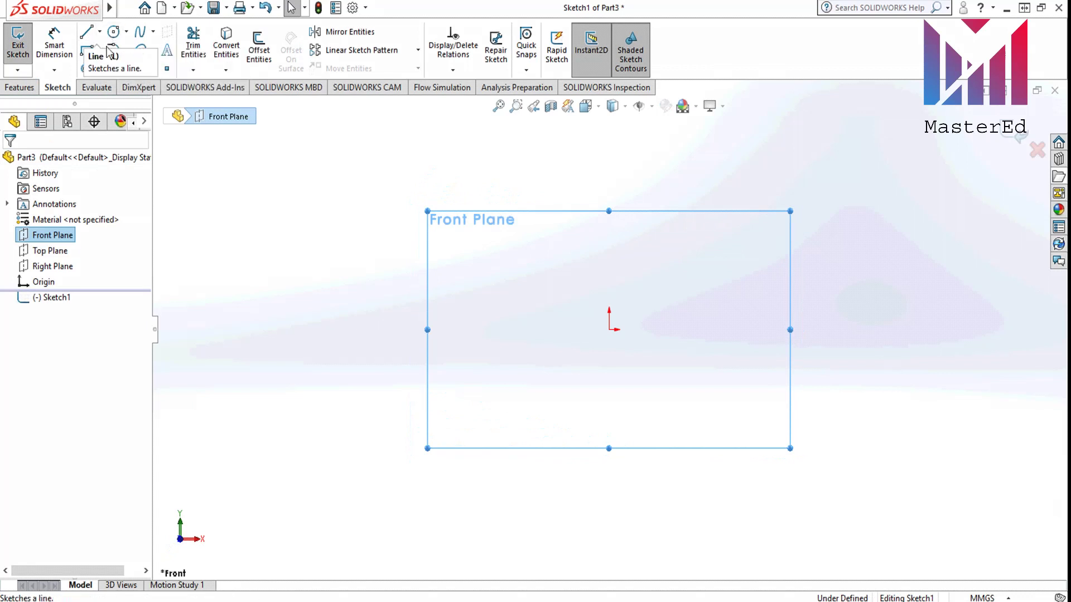
- Draw a closed rectangle of four lines up and right from the origin, about 135 mm wide and 89 mm high
click(87, 34)
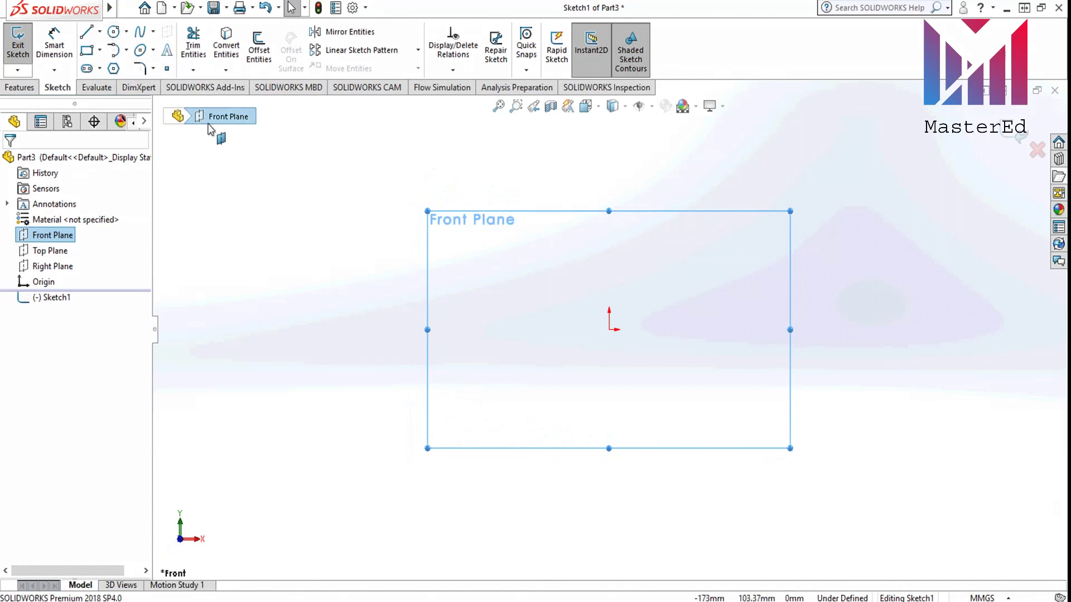
click(87, 35)
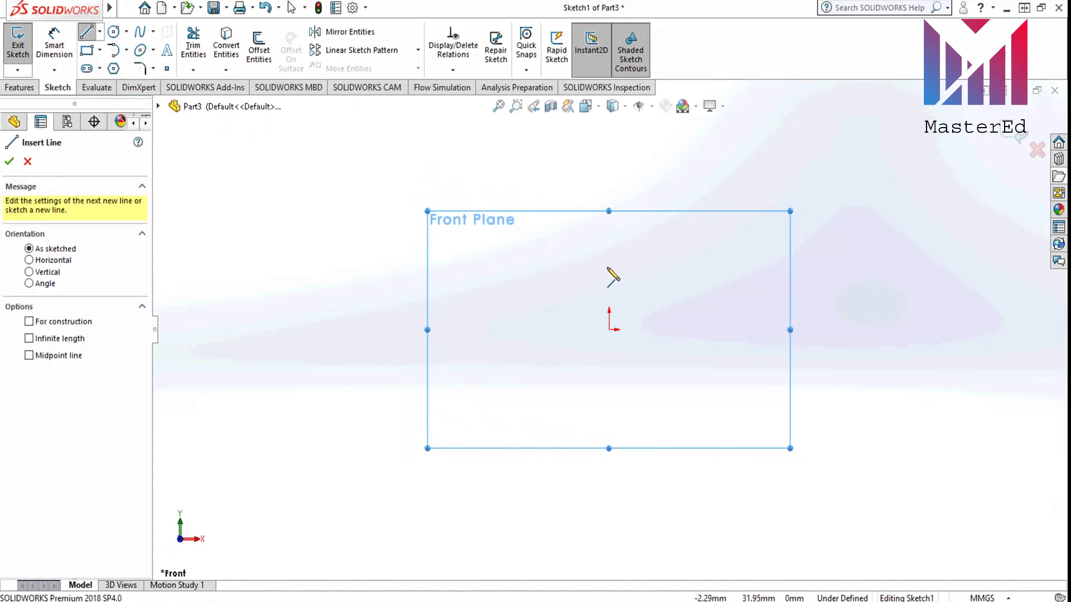
click(609, 329)
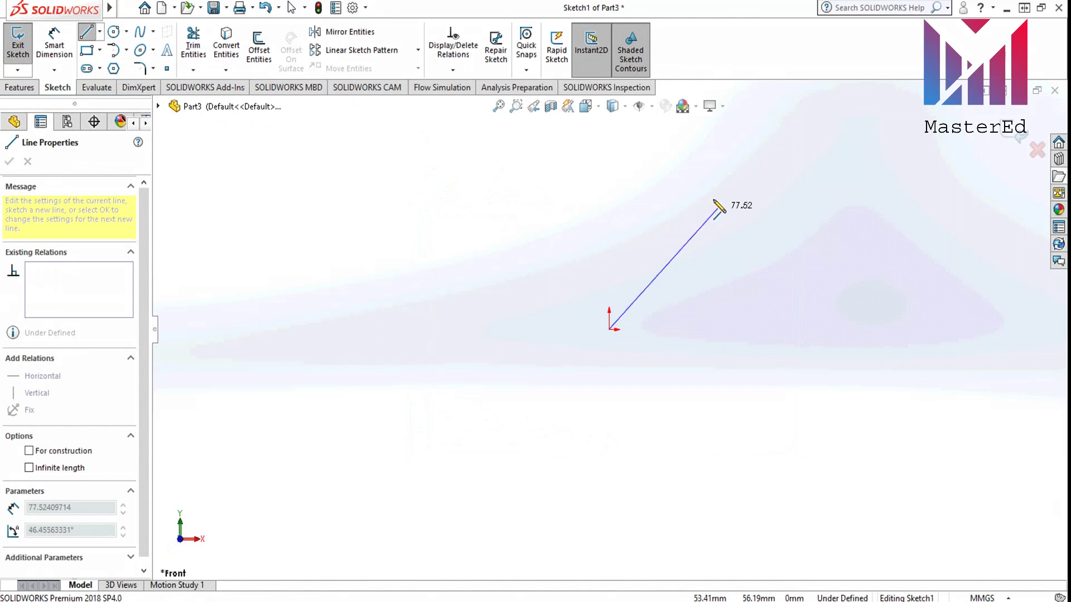
click(609, 139)
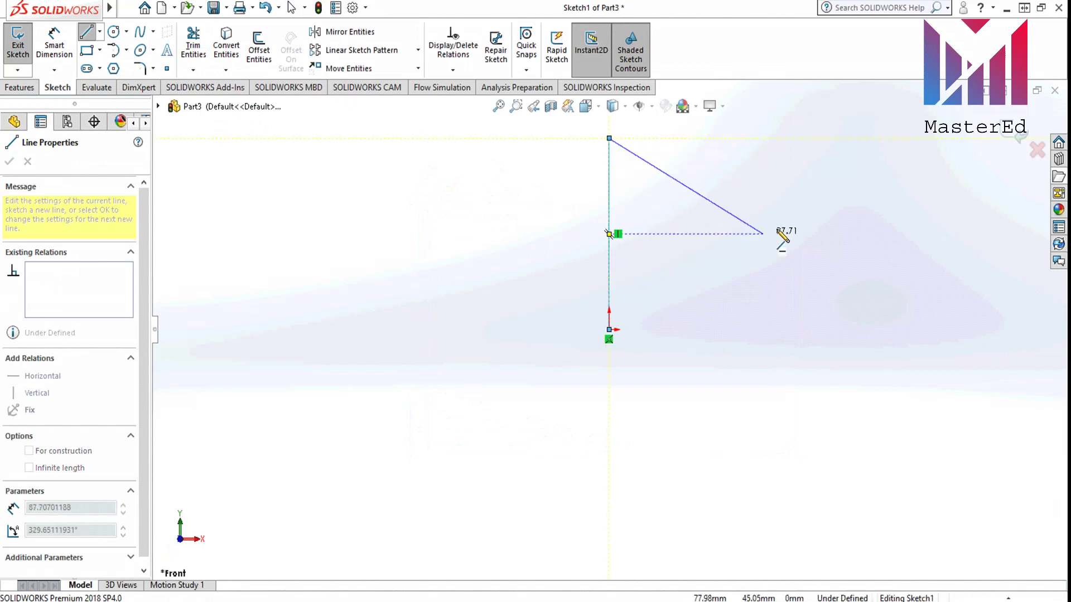
click(885, 138)
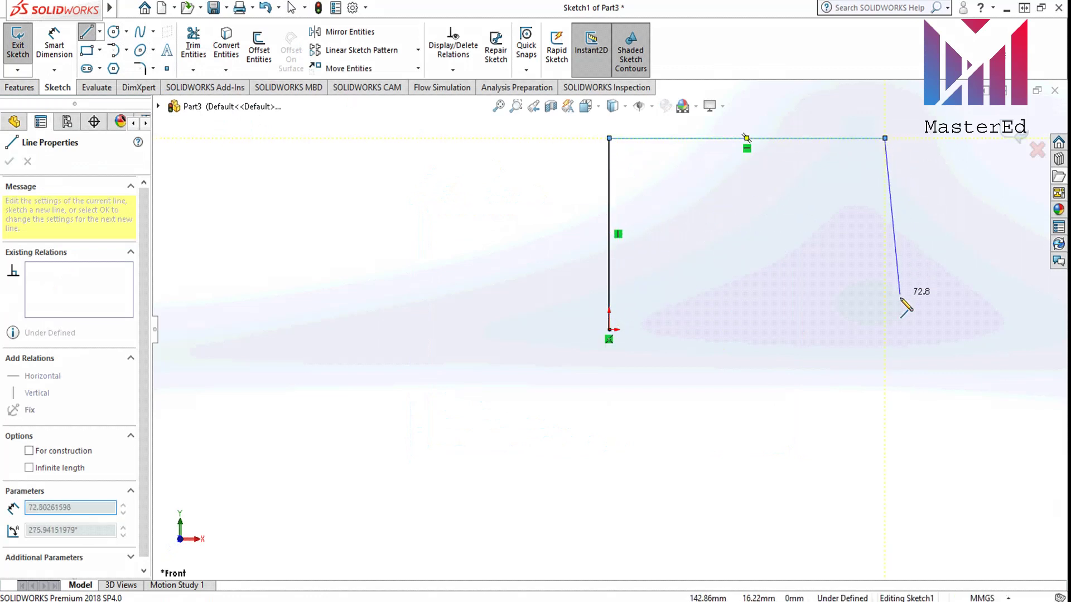
click(885, 329)
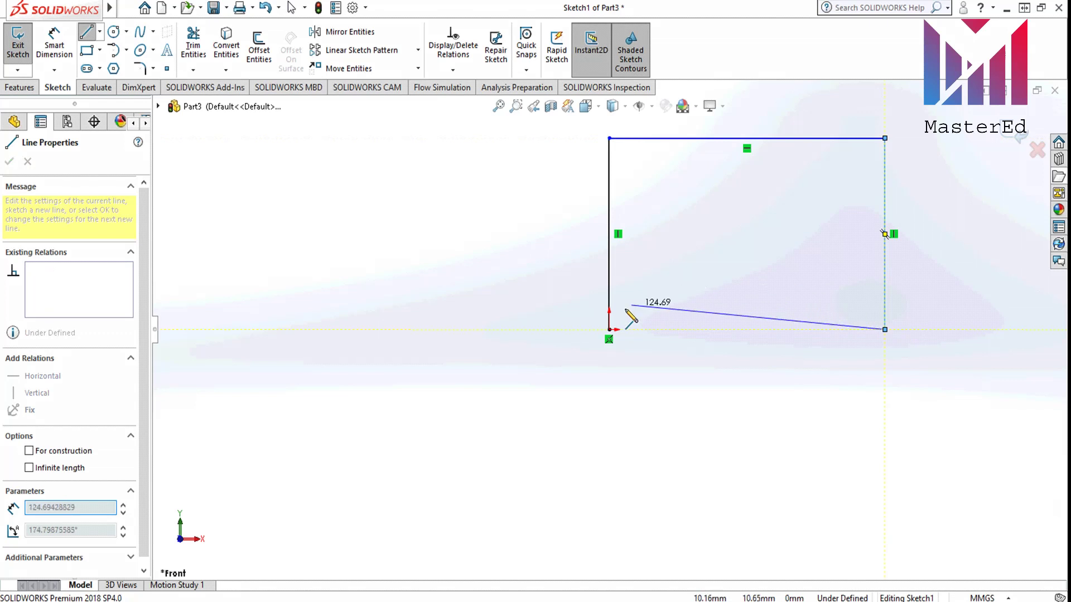
click(609, 329)
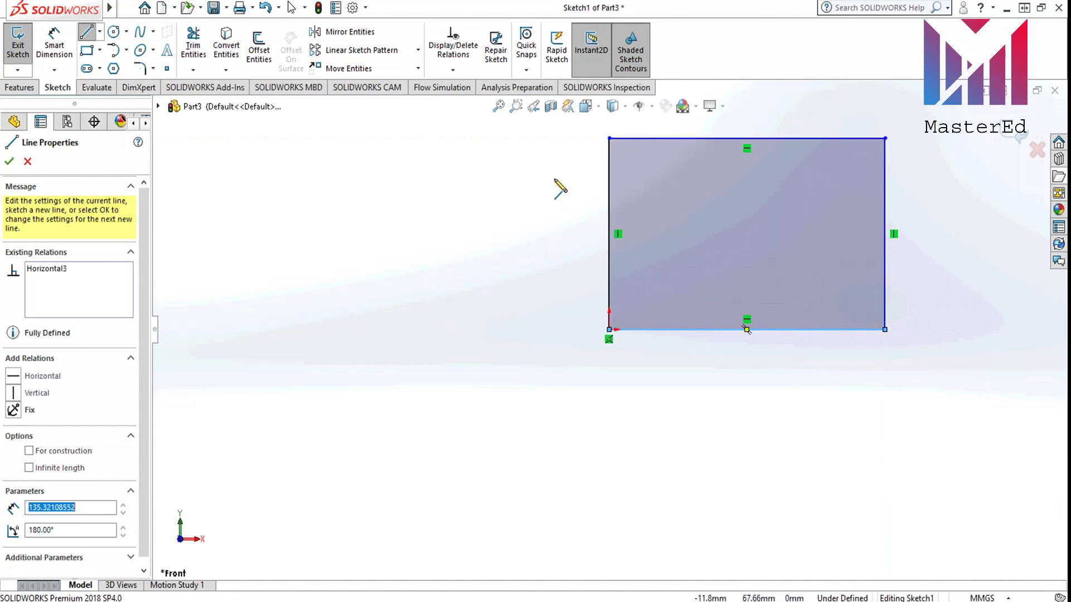
key(Escape)
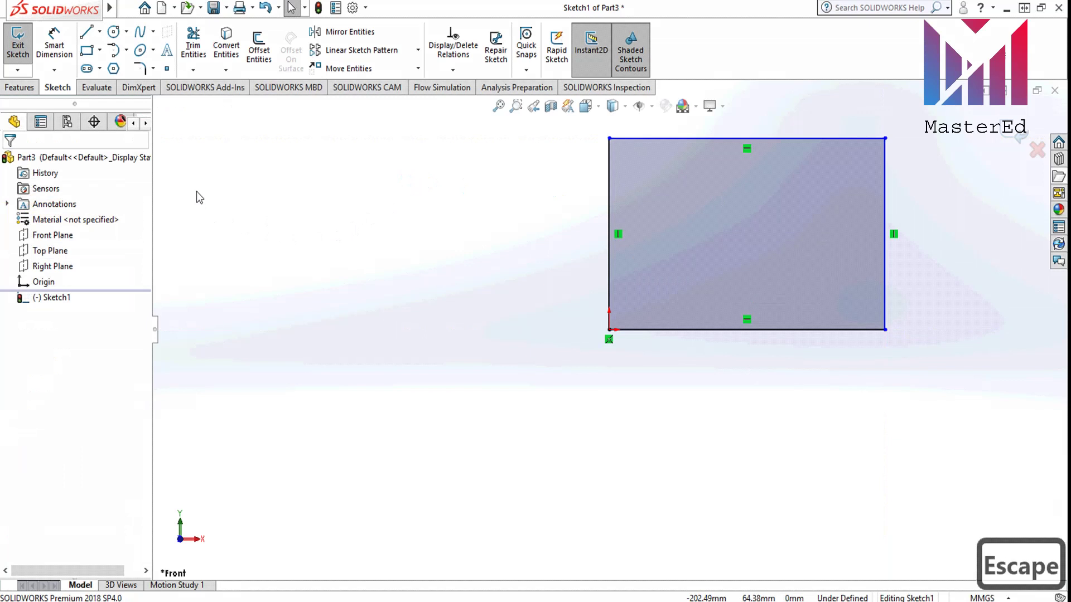
- Dimension the rectangle's left vertical line to 100 mm
click(51, 54)
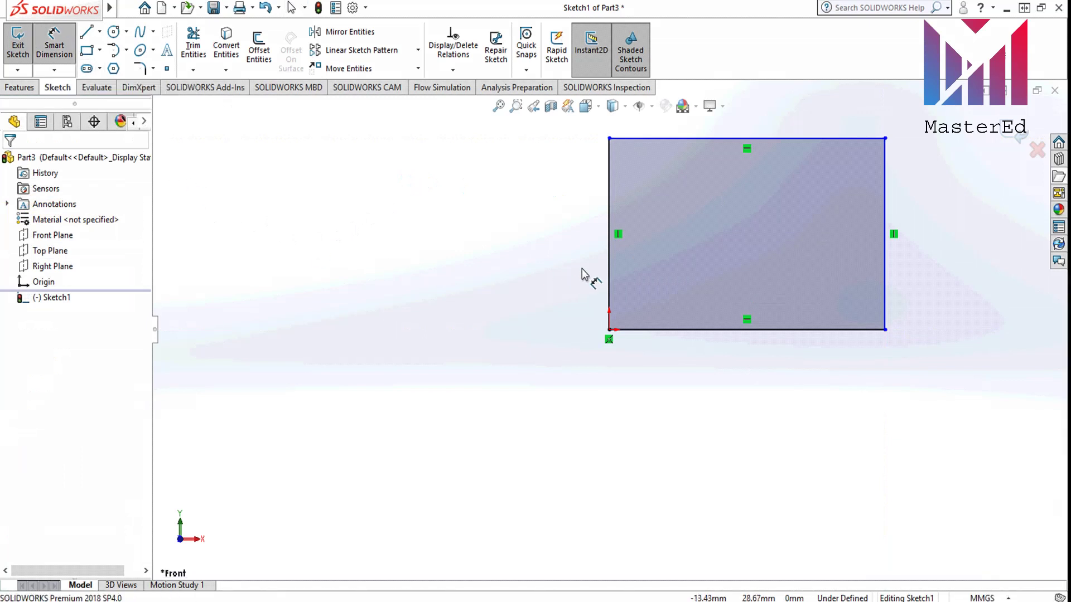
click(608, 273)
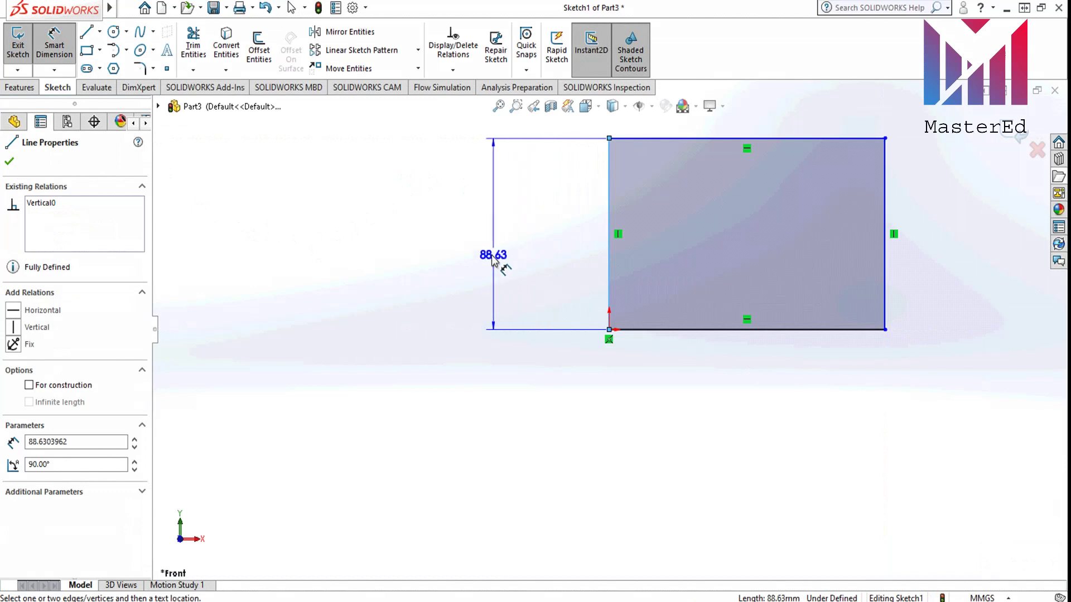
click(488, 261)
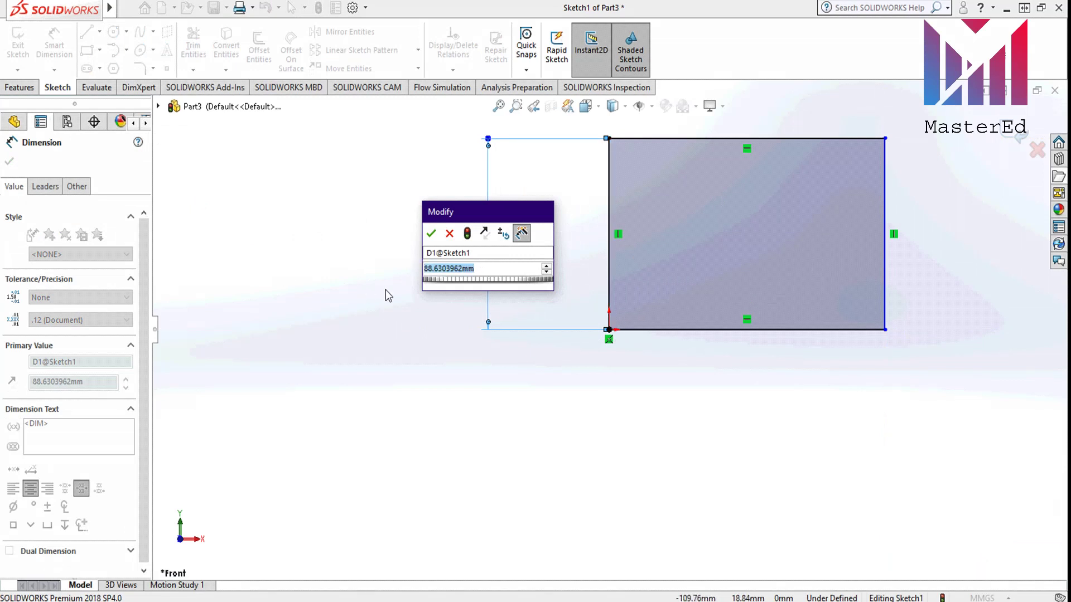
text(100)
key(Return)
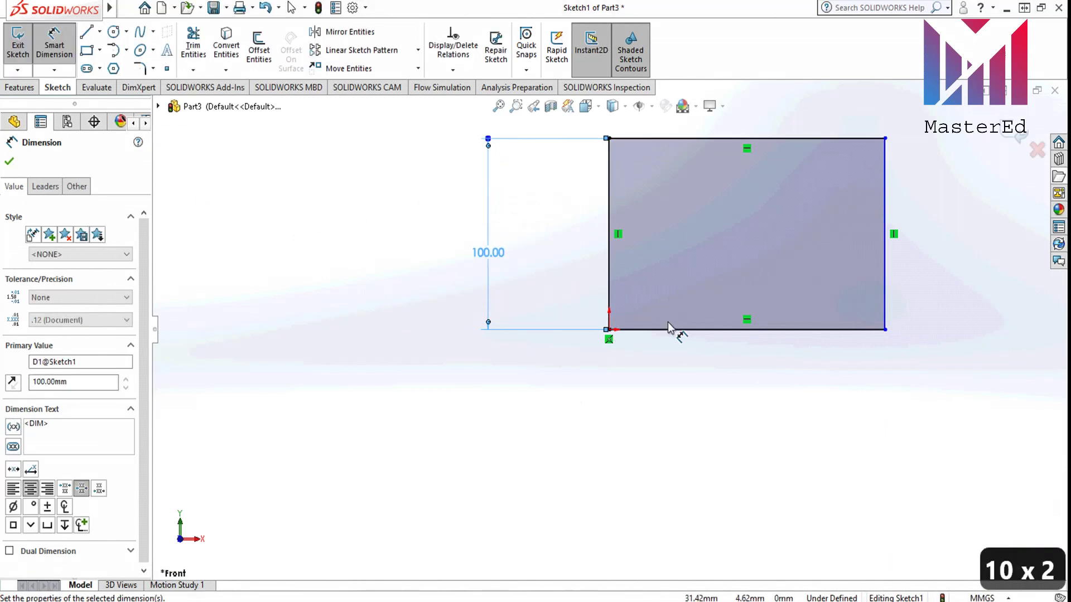
- Dimension the rectangle's bottom line to 100 mm, making the profile a square
click(680, 333)
click(739, 448)
text(100)
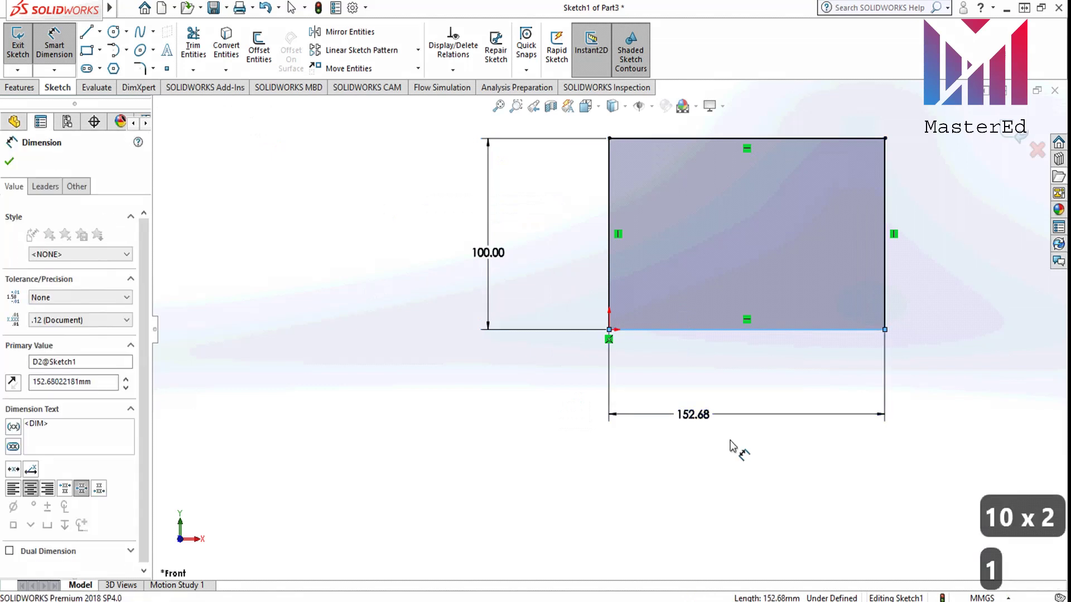
key(Return)
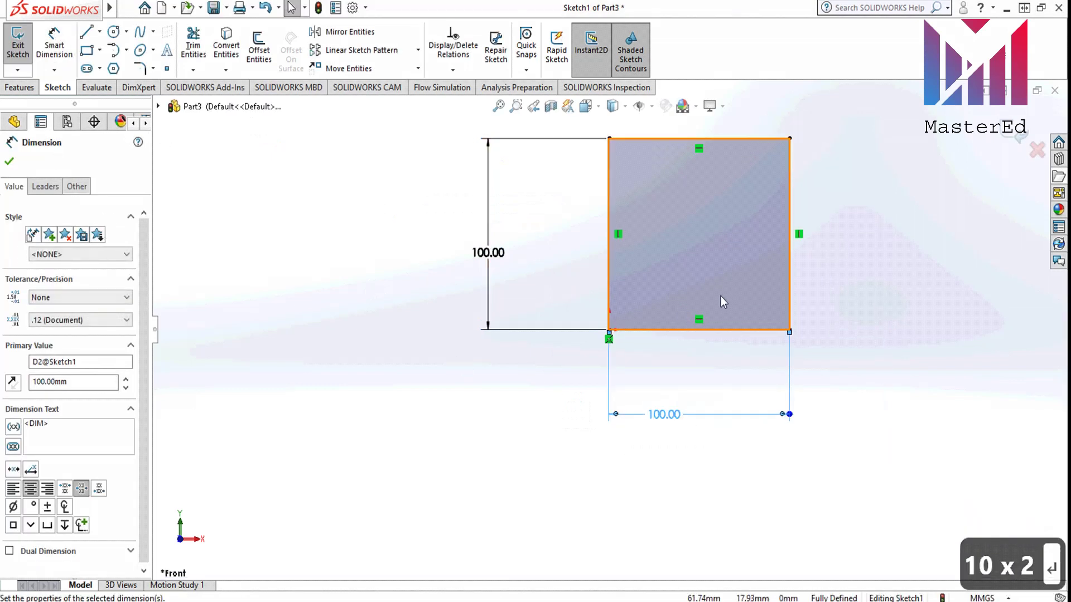
mouse_move(692, 308)
middle_down()
mouse_move(588, 281)
mouse_move(755, 296)
mouse_move(708, 355)
mouse_move(686, 289)
mouse_move(625, 356)
mouse_move(642, 368)
mouse_move(613, 335)
middle_up()
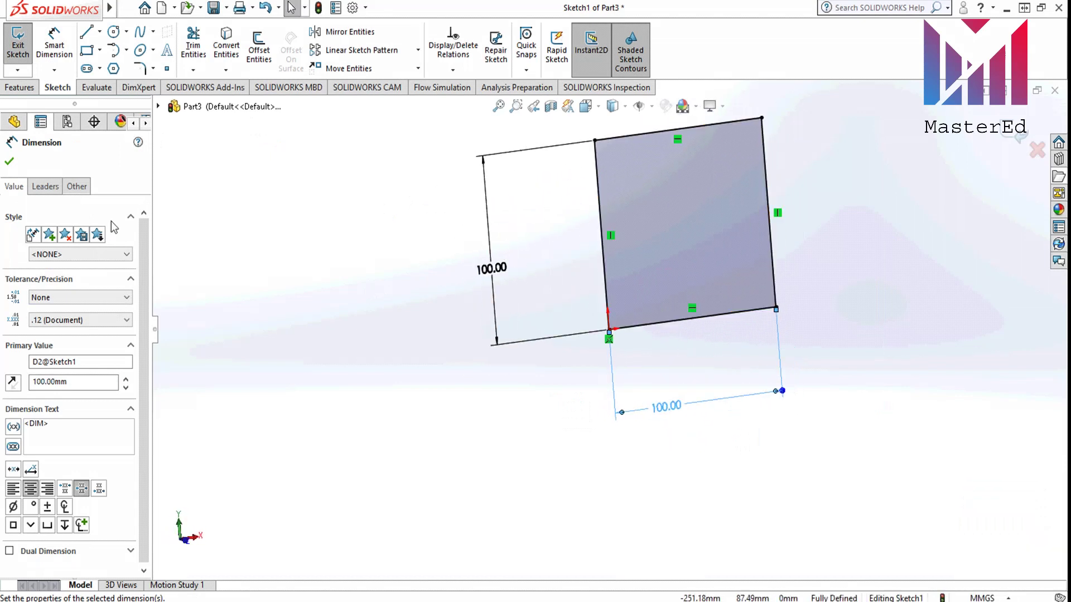
click(10, 162)
mouse_move(558, 290)
middle_down()
mouse_move(607, 327)
mouse_move(590, 286)
middle_up()
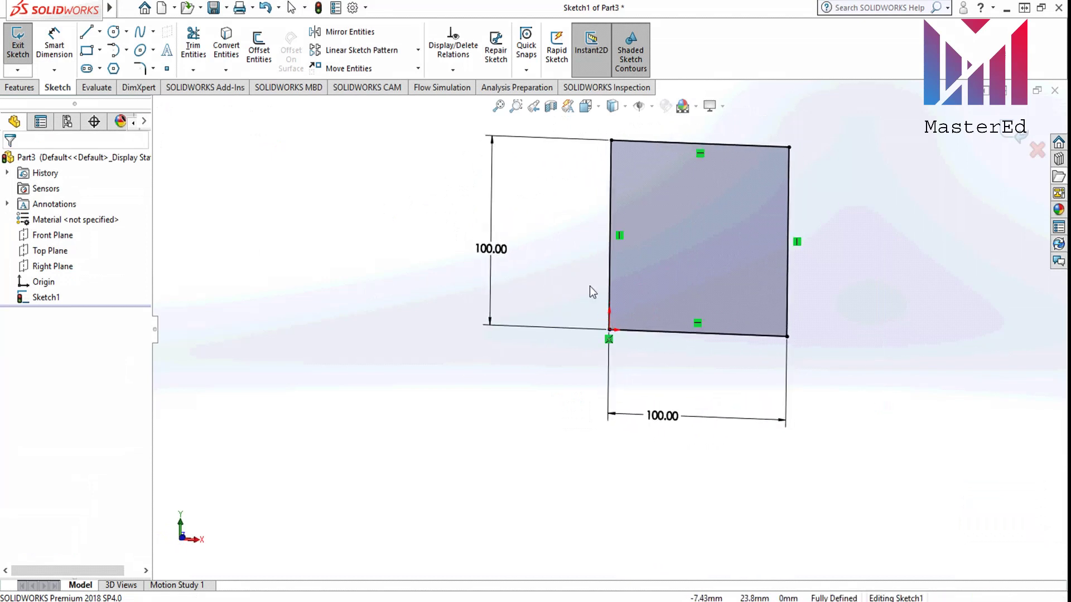
- Draw a second, separate corner rectangle about 121 mm wide to the left of the dimensioned square
click(87, 52)
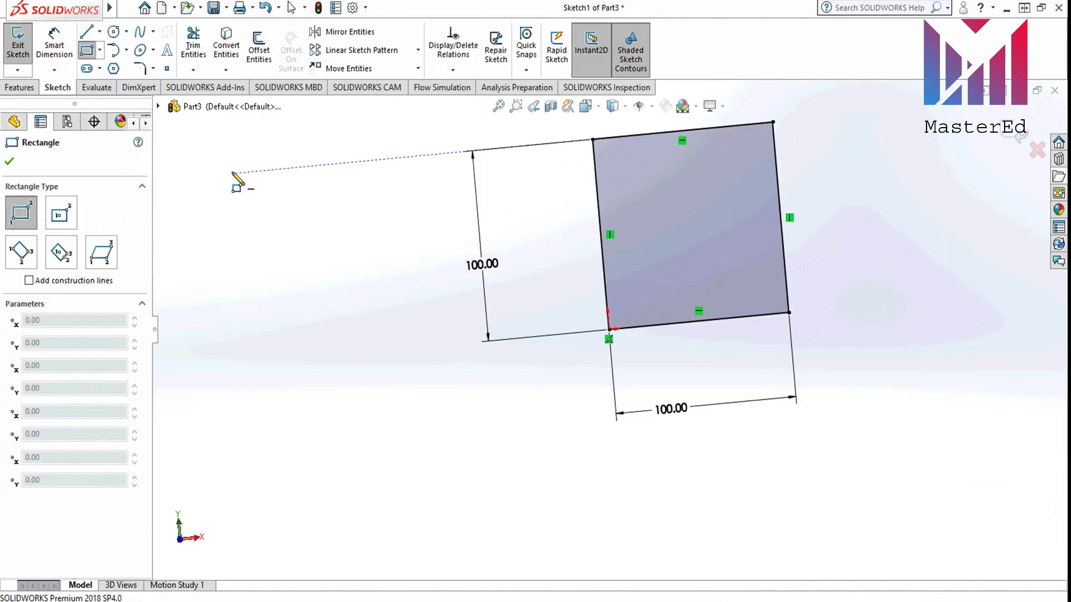
click(87, 51)
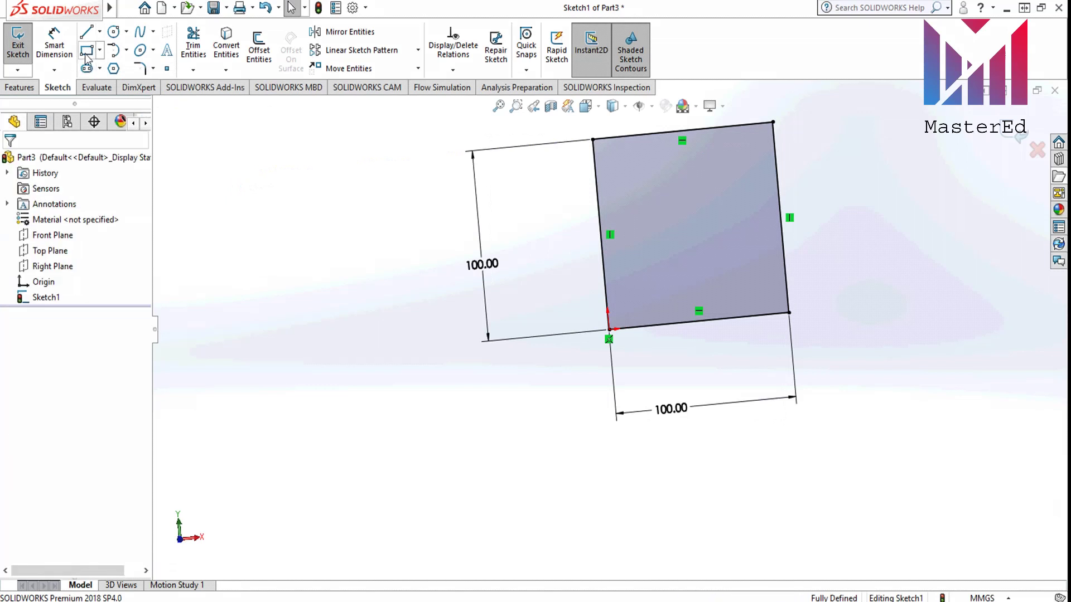
click(86, 53)
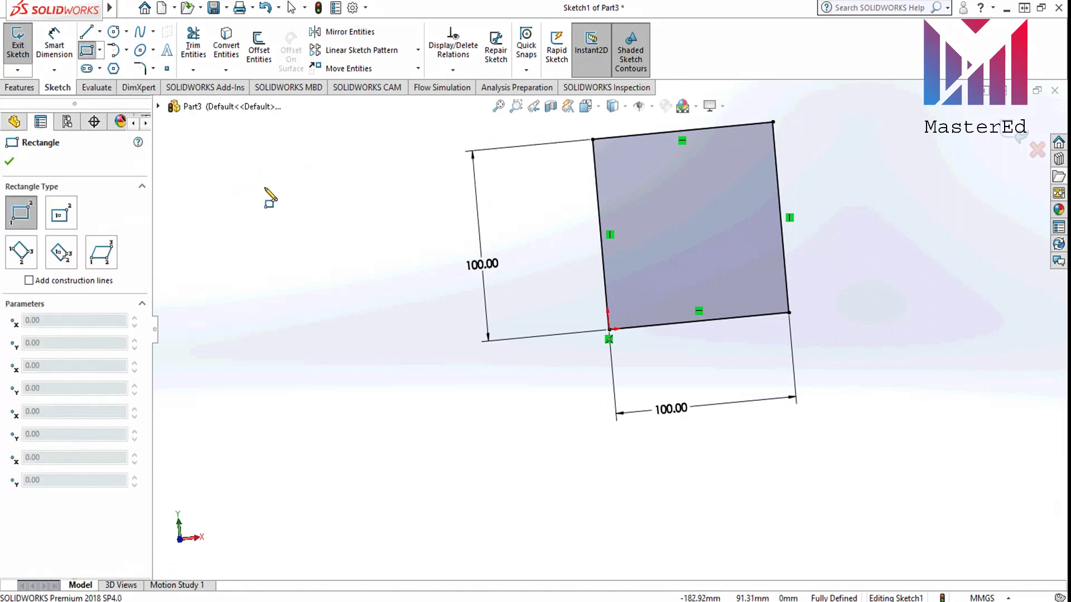
click(235, 179)
click(469, 343)
key(Escape)
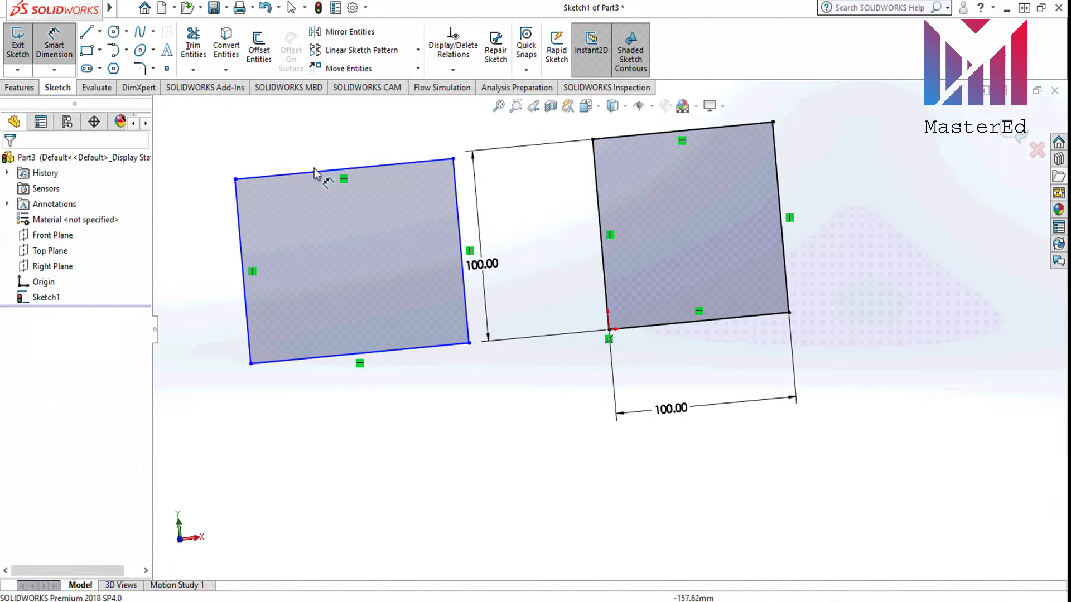
- Dimension the second rectangle to 100 mm wide along its top line and 100 mm high along its left line
mouse_move(318, 172)
middle_down()
mouse_move(461, 210)
mouse_move(461, 224)
middle_up()
key(space)
click(449, 401)
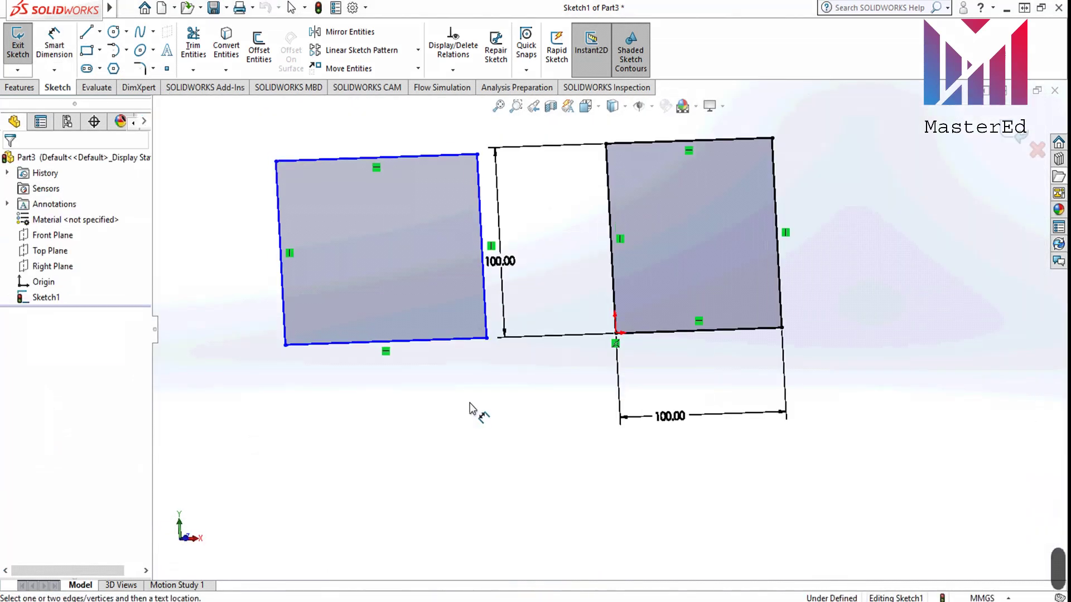
right_drag(471, 411, 452, 295)
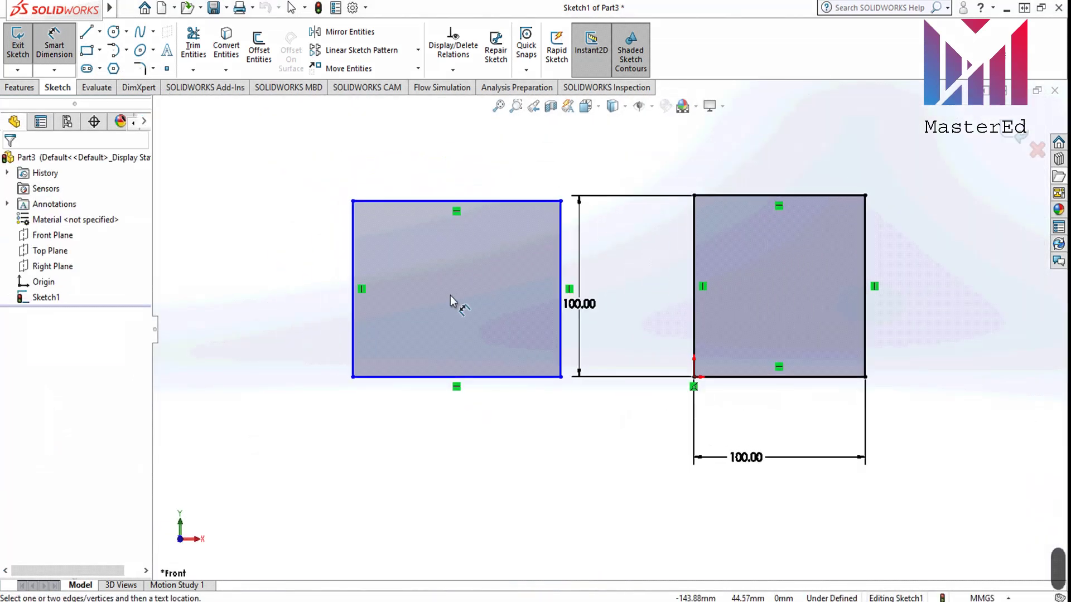
click(397, 201)
click(455, 143)
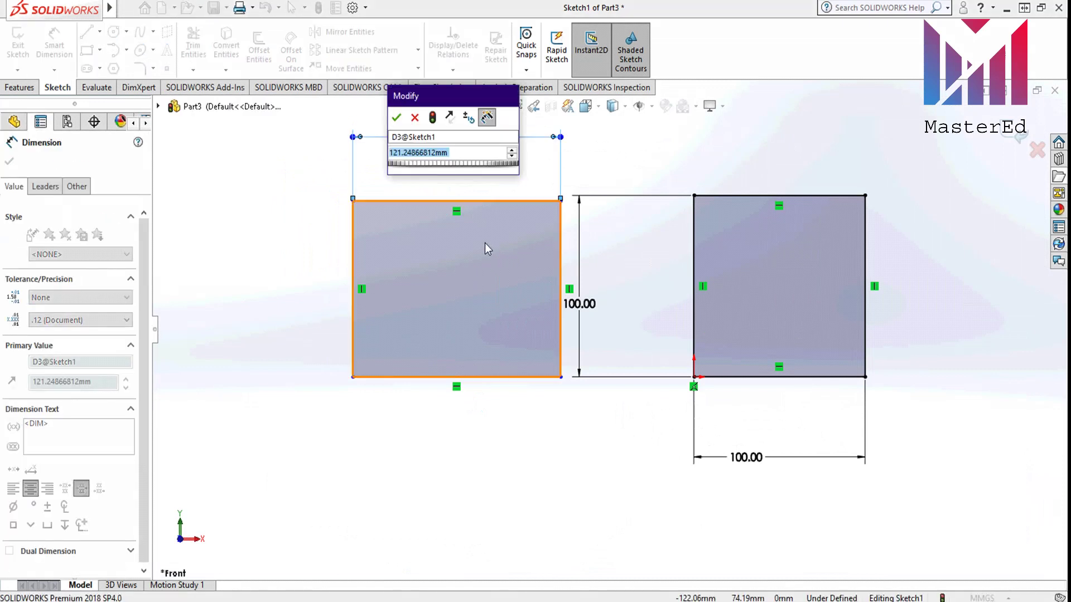
text(100)
key(Return)
click(351, 301)
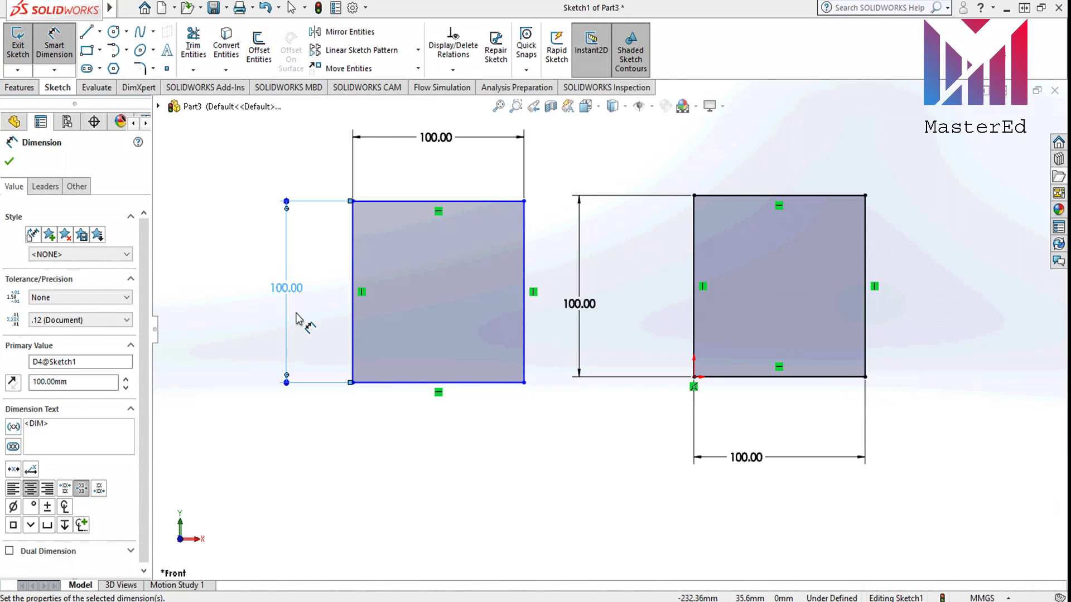
click(54, 53)
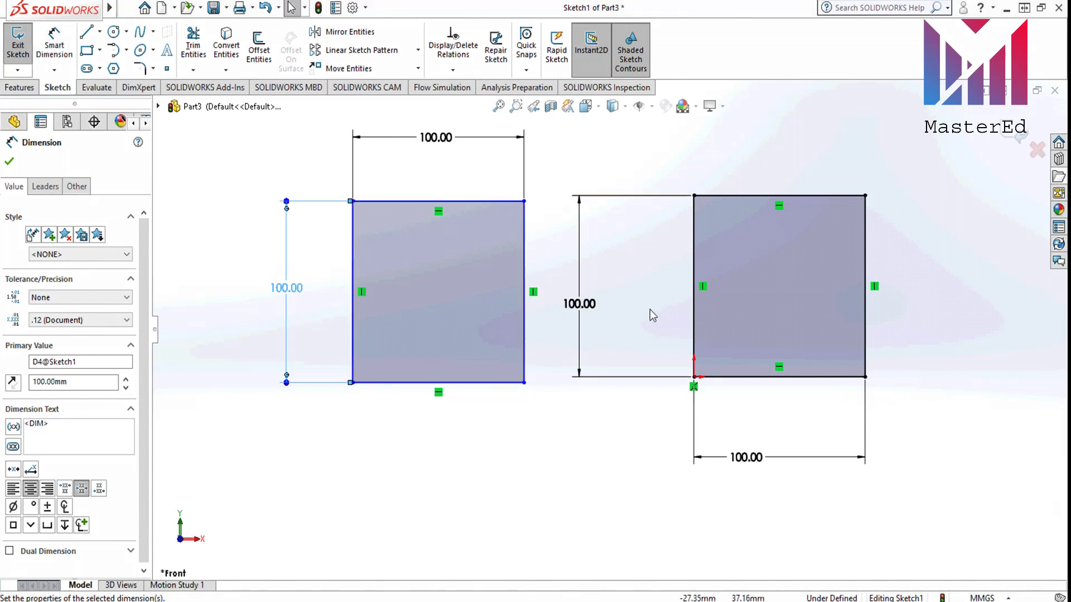
- Close the sketch and extrude both squares 100 mm as a blind boss to form two cubes
click(18, 50)
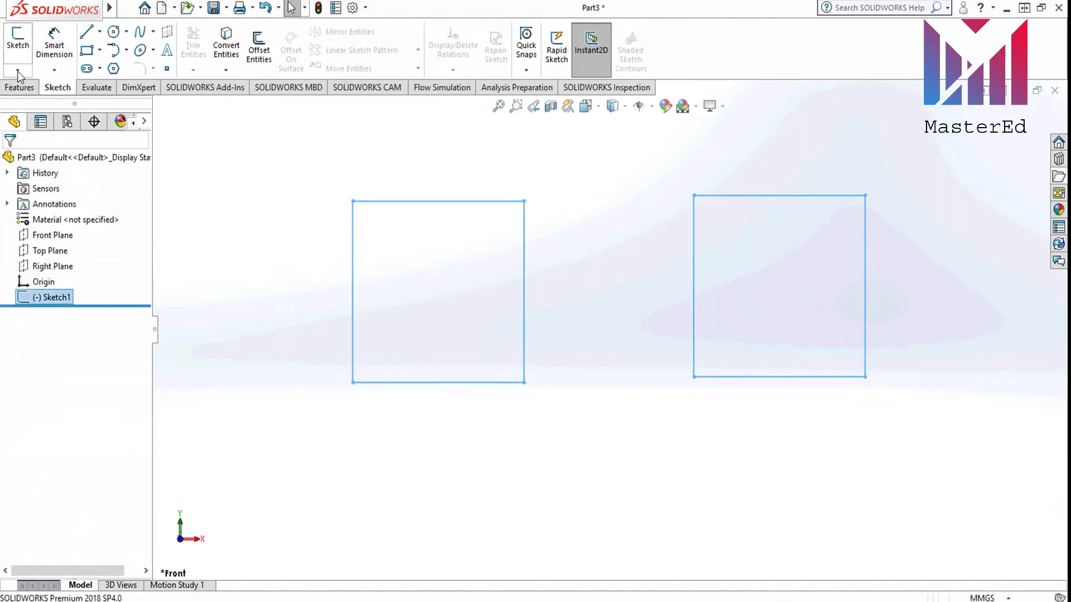
mouse_move(644, 322)
middle_down()
mouse_move(614, 316)
mouse_move(541, 337)
mouse_move(540, 352)
middle_up()
click(25, 88)
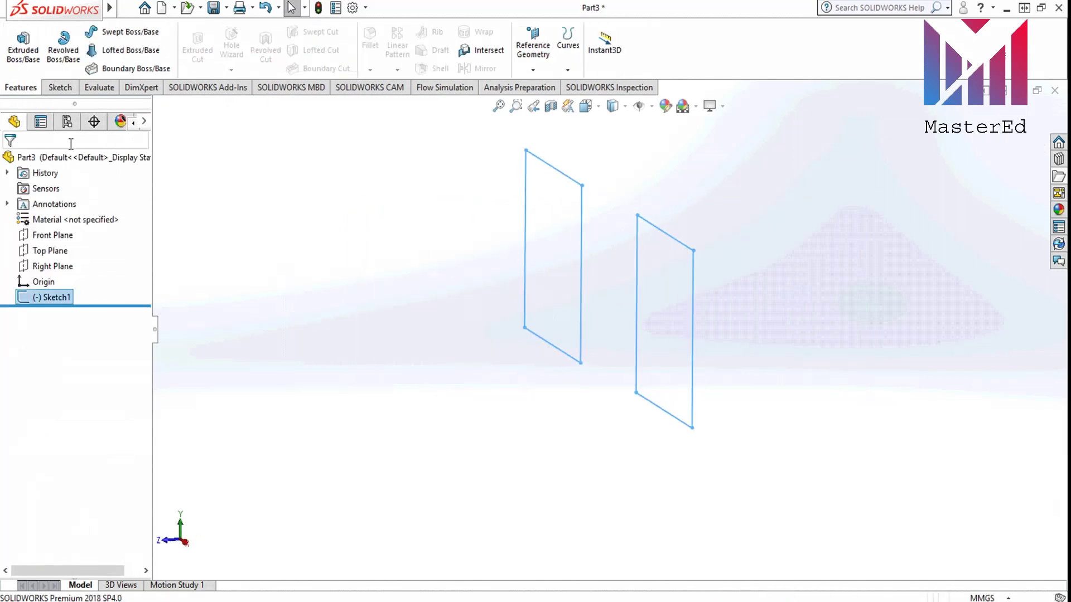
scroll(598, 248, up, 1)
scroll(585, 239, down, 2)
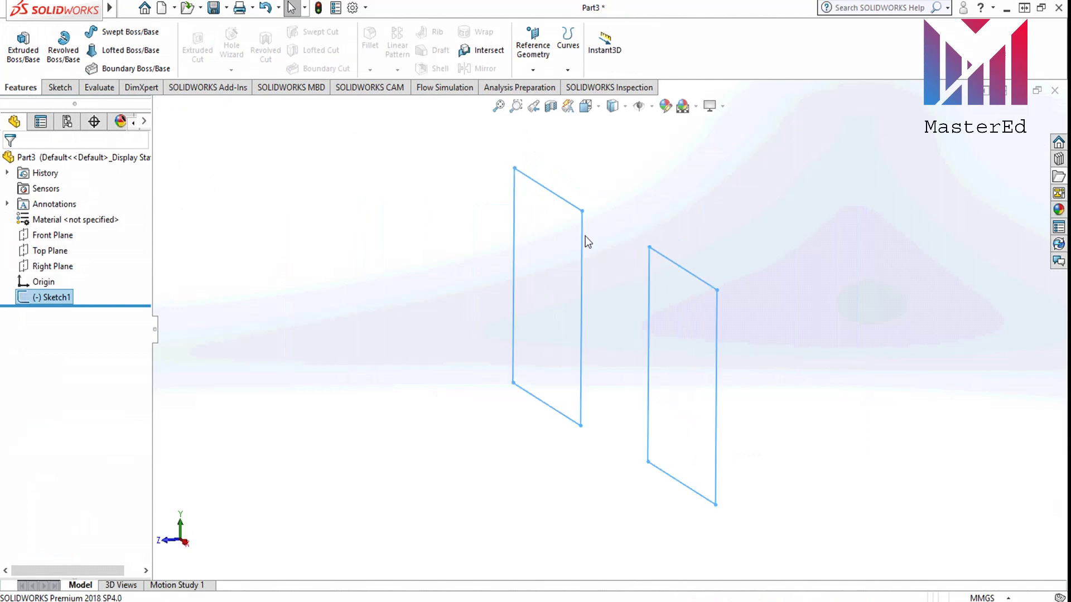
click(21, 47)
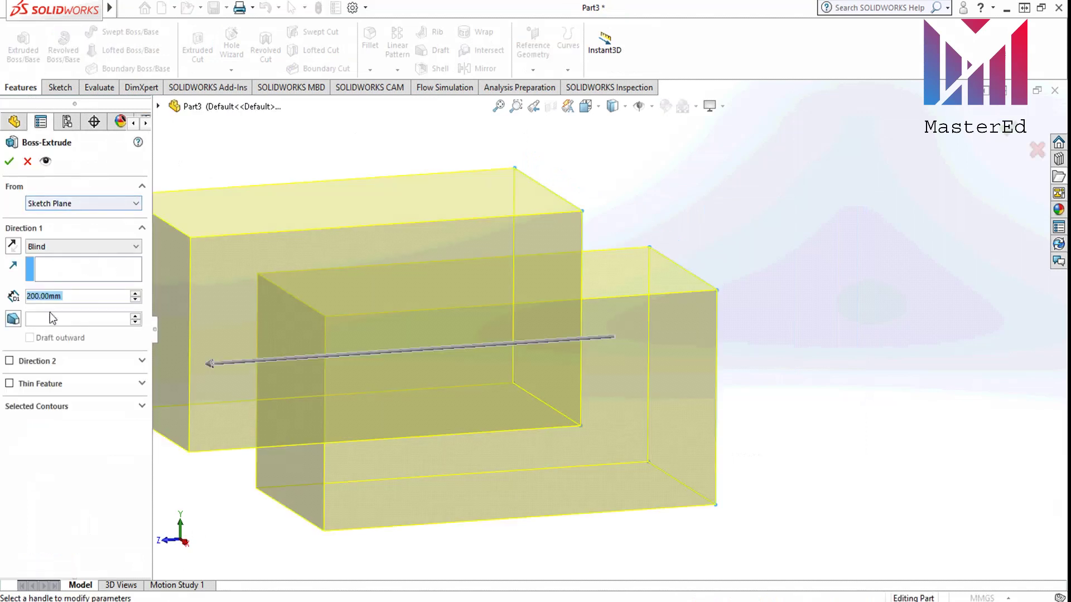
text(100)
key(Return)
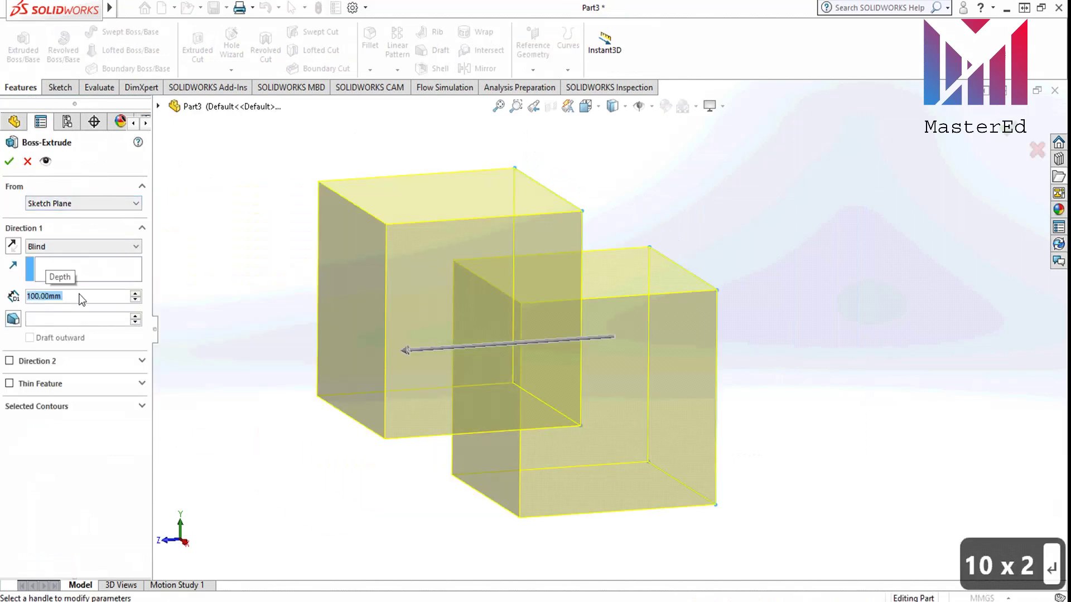
click(11, 161)
middle_drag(346, 262, 506, 354)
key(ctrl+1)
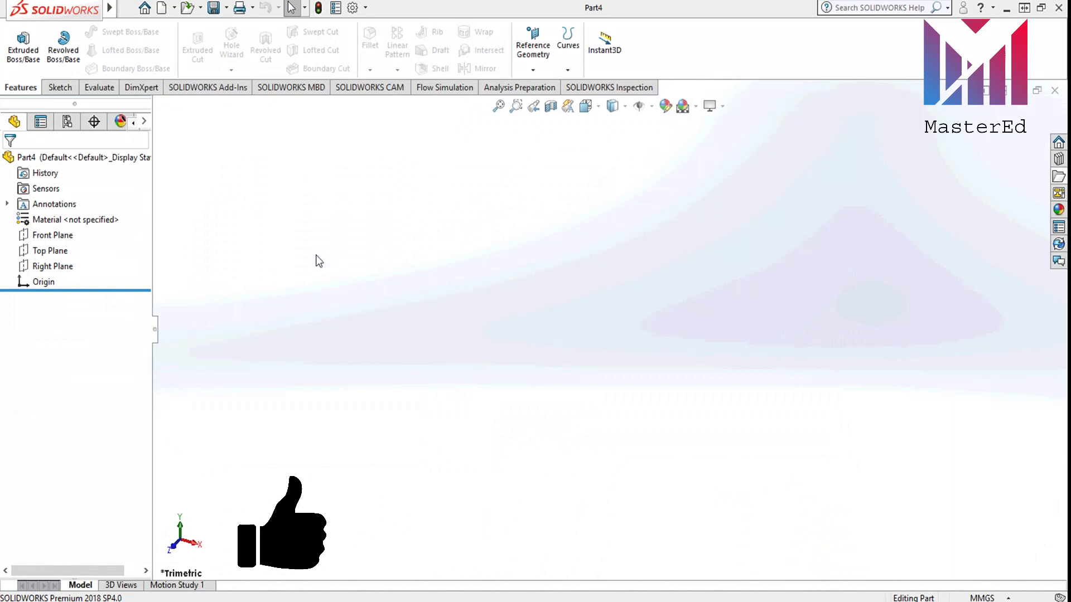
- Bring up the sketching tools in the new empty part
click(59, 87)
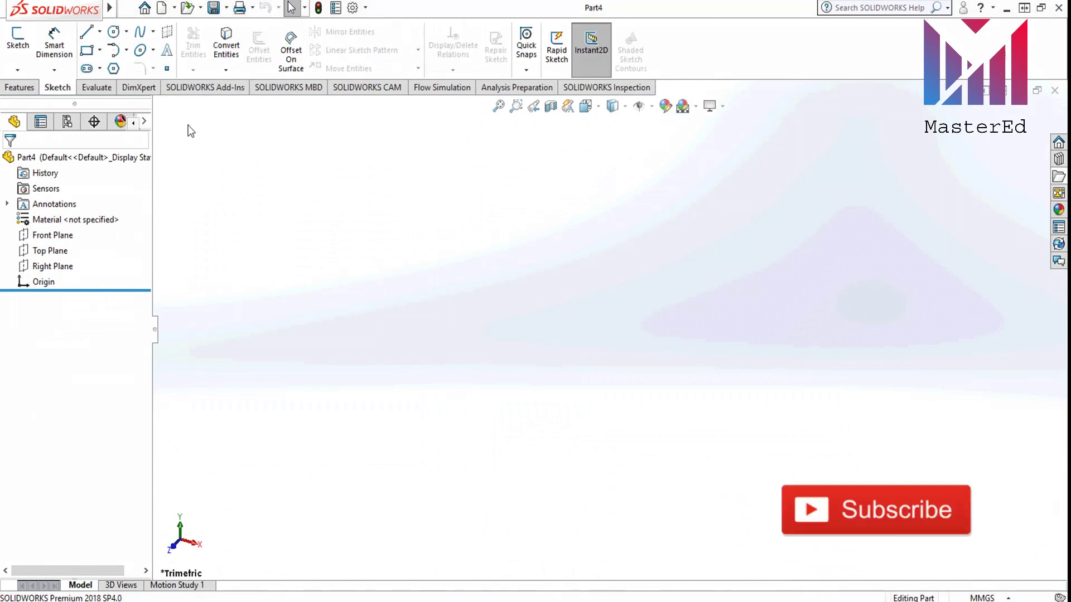